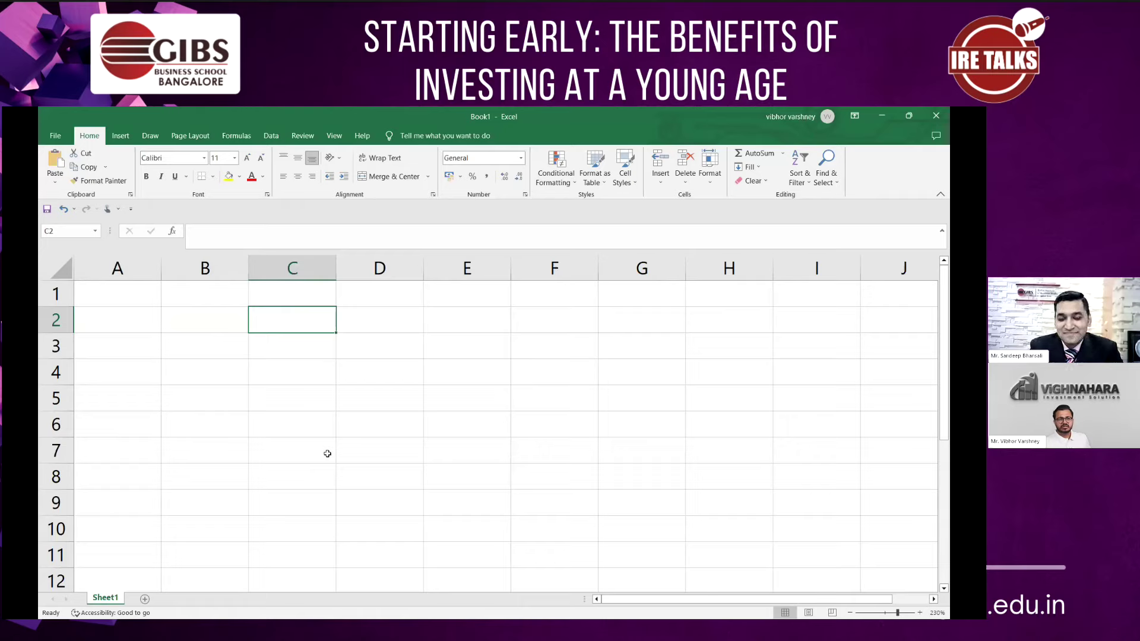
- Enter 1, 5, 10, 15, 20, 30 and 40 down cells B2 to B8 and select cell A2
{"action": "key", "text": "Left"}
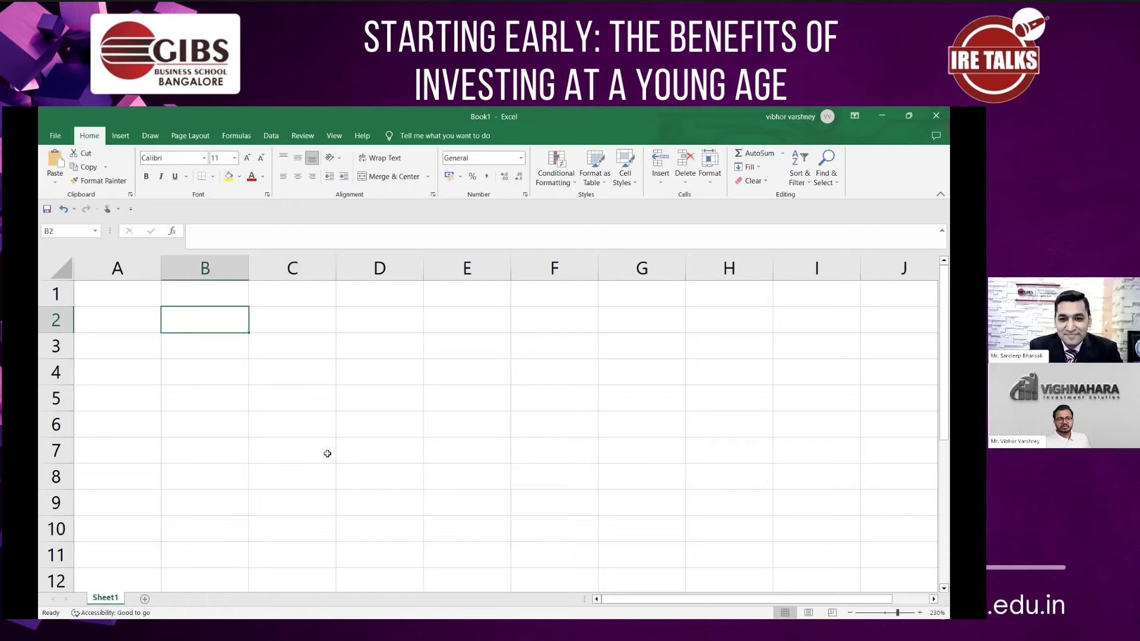
{"action": "type", "text": "1"}
{"action": "key", "text": "Return"}
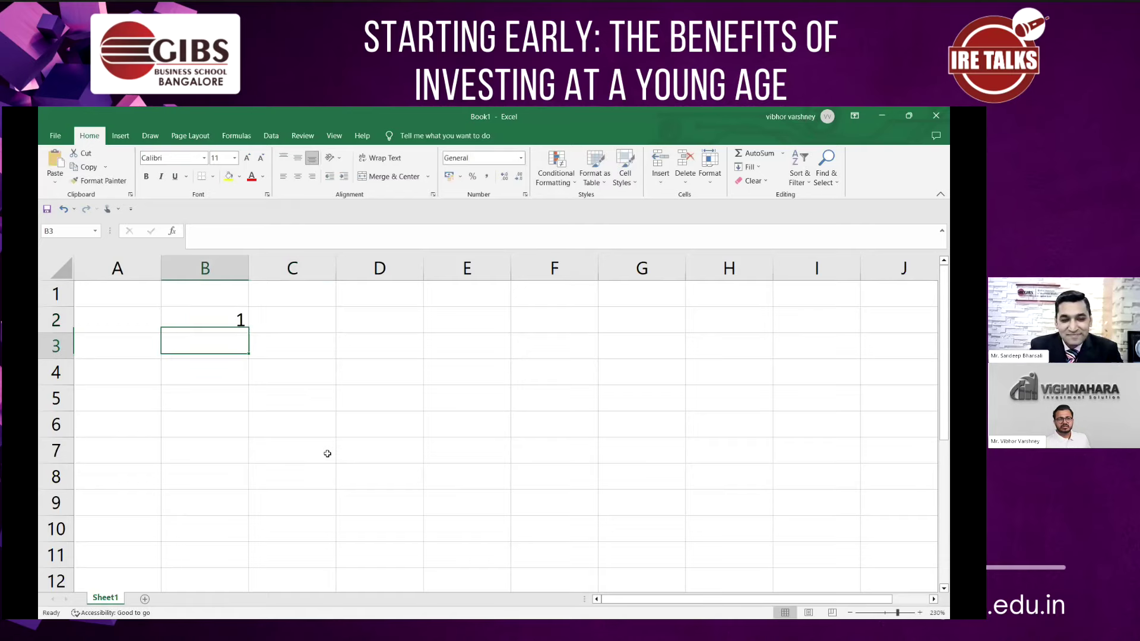
{"action": "type", "text": "5"}
{"action": "key", "text": "Return"}
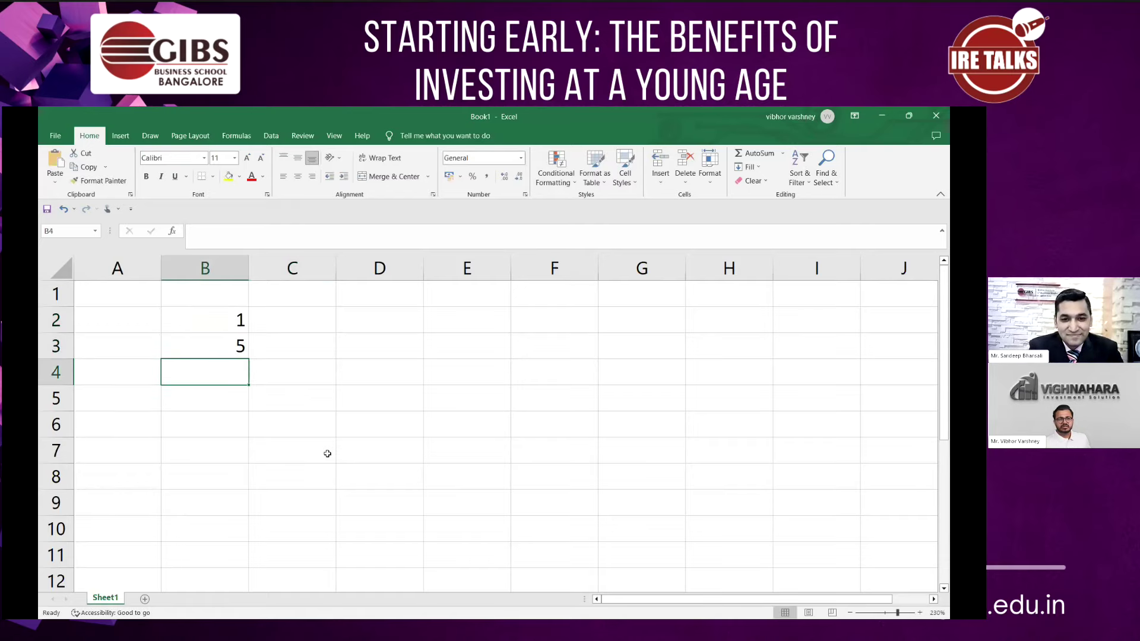
{"action": "type", "text": "10"}
{"action": "key", "text": "Return"}
{"action": "type", "text": "15"}
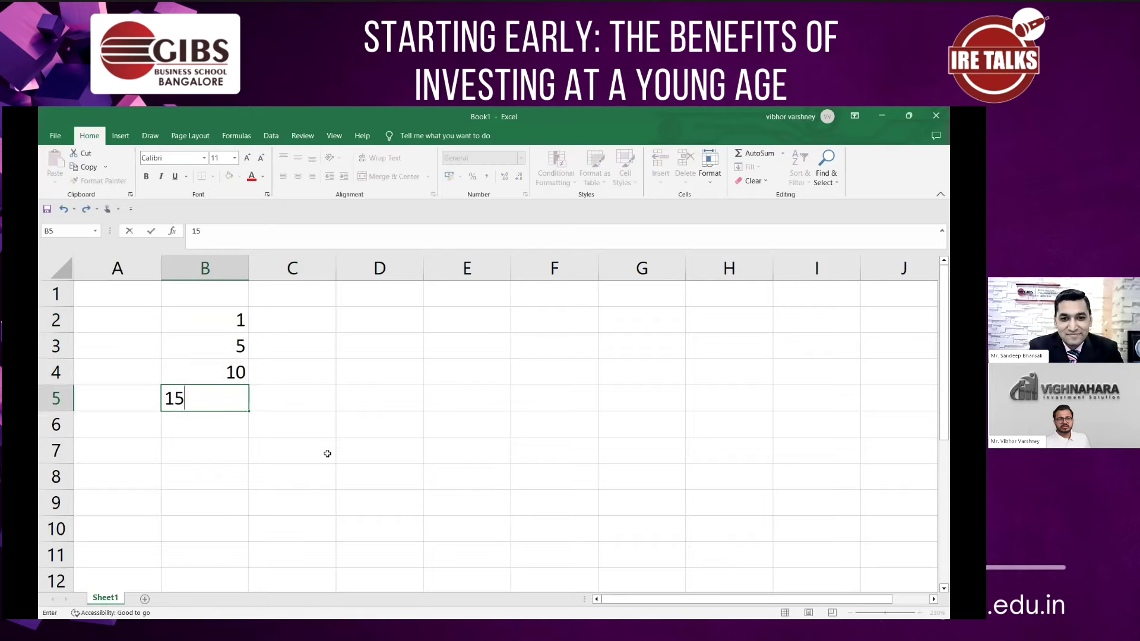
{"action": "key", "text": "Return"}
{"action": "type", "text": "20"}
{"action": "key", "text": "Return"}
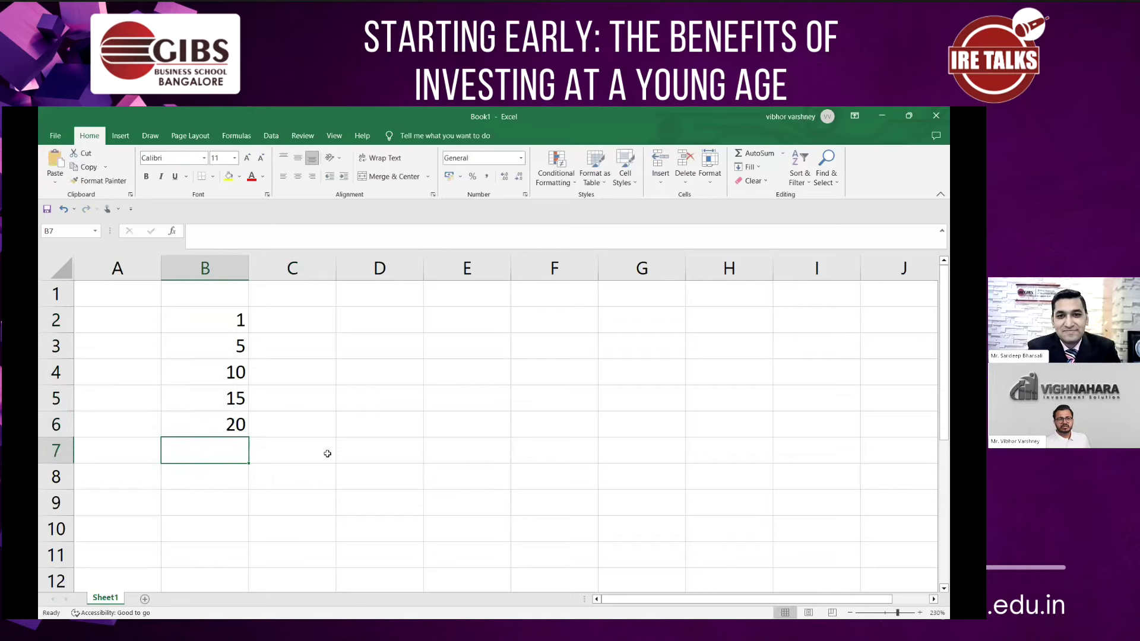
{"action": "type", "text": "30"}
{"action": "key", "text": "Return"}
{"action": "type", "text": "40"}
{"action": "key", "text": "Left"}
{"action": "key", "text": "Up"}
{"action": "key", "text": "Up"}
{"action": "key", "text": "Up"}
{"action": "key", "text": "Up"}
{"action": "key", "text": "Up"}
{"action": "key", "text": "Up"}
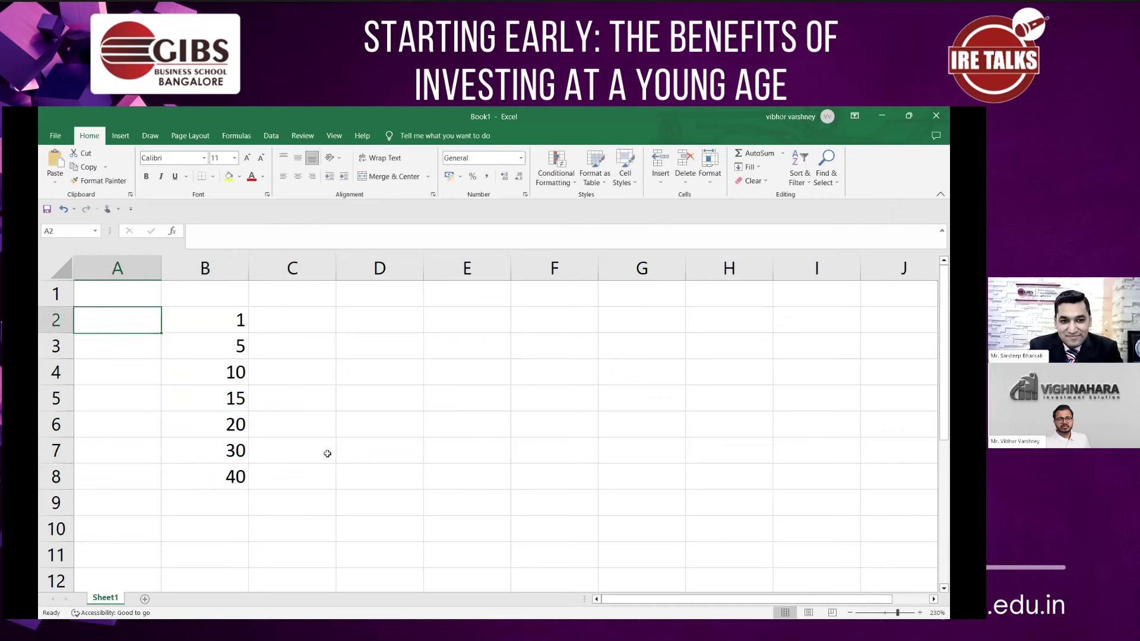
{"action": "type", "text": "5000"}
{"action": "key", "text": "BackSpace"}
{"action": "key", "text": "BackSpace"}
{"action": "key", "text": "BackSpace"}
{"action": "key", "text": "BackSpace"}
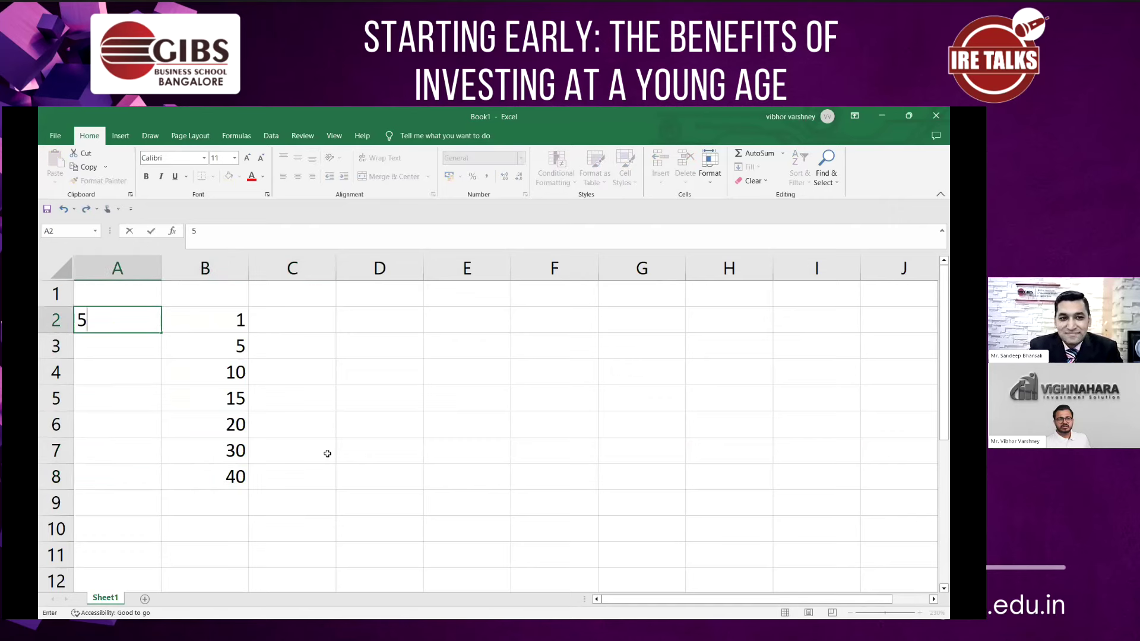
- Enter 5000 in cell A1 and select cell C4
{"action": "key", "text": "Up"}
{"action": "type", "text": "5000"}
{"action": "key", "text": "Right"}
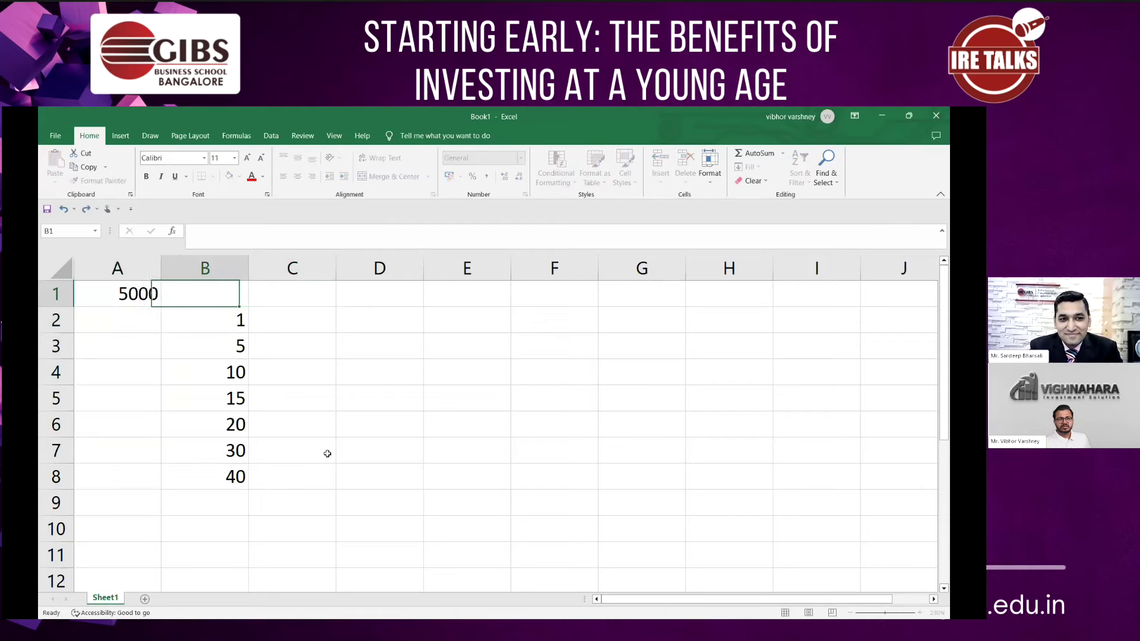
{"action": "key", "text": "Right"}
{"action": "key", "text": "Down"}
{"action": "key", "text": "Down"}
{"action": "key", "text": "Down"}
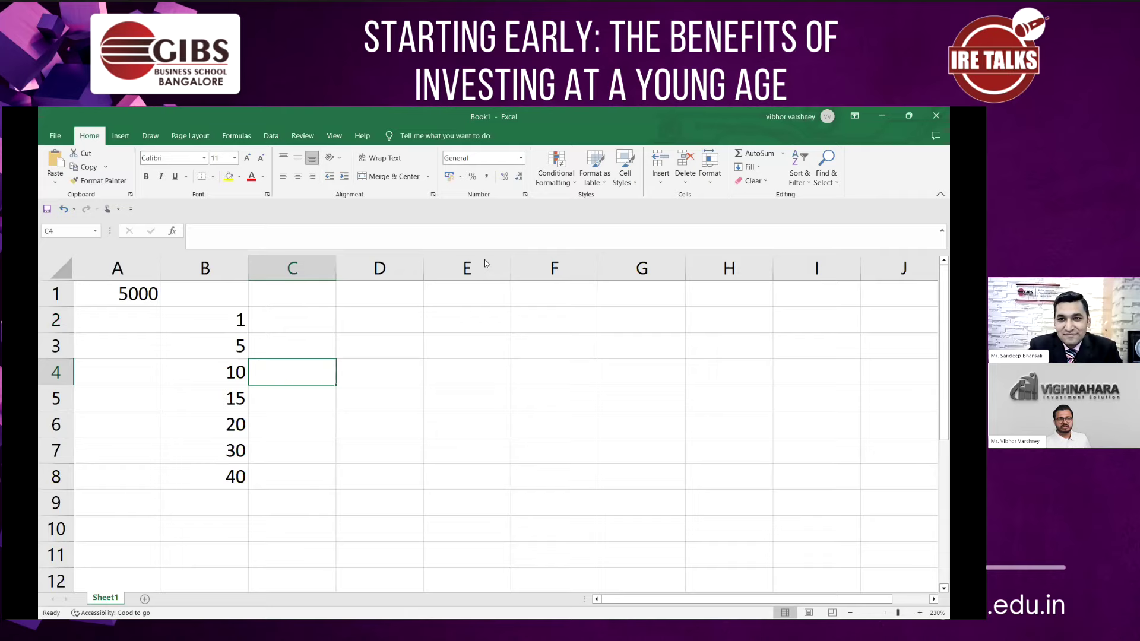
- Switch to Chrome, search Google for "annuity calculator" and open the Calculator.net result
{"action": "key", "text": "alt+Tab"}
{"action": "type", "text": "go"}
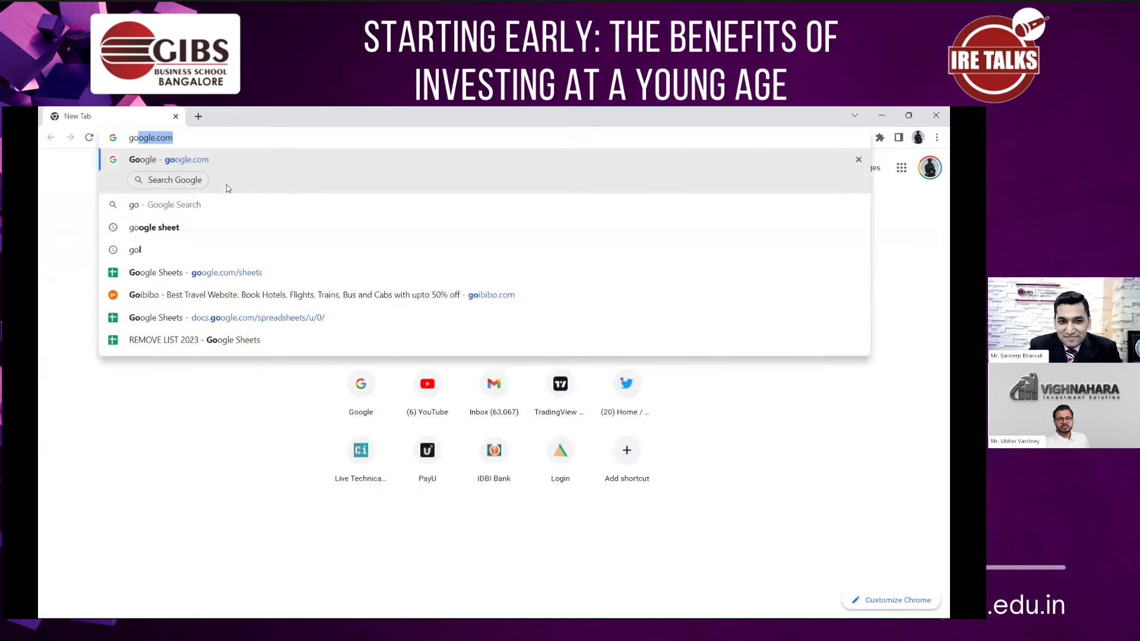
{"action": "key", "text": "Return"}
{"action": "type", "text": "annuity calculator"}
{"action": "key", "text": "Down"}
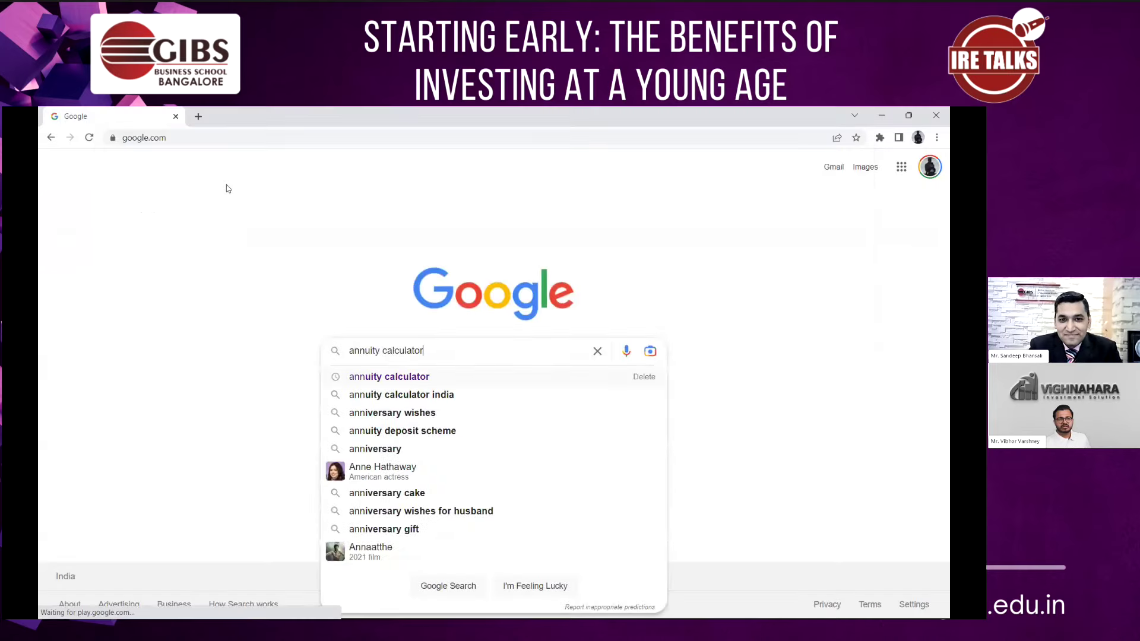
{"action": "key", "text": "Return"}
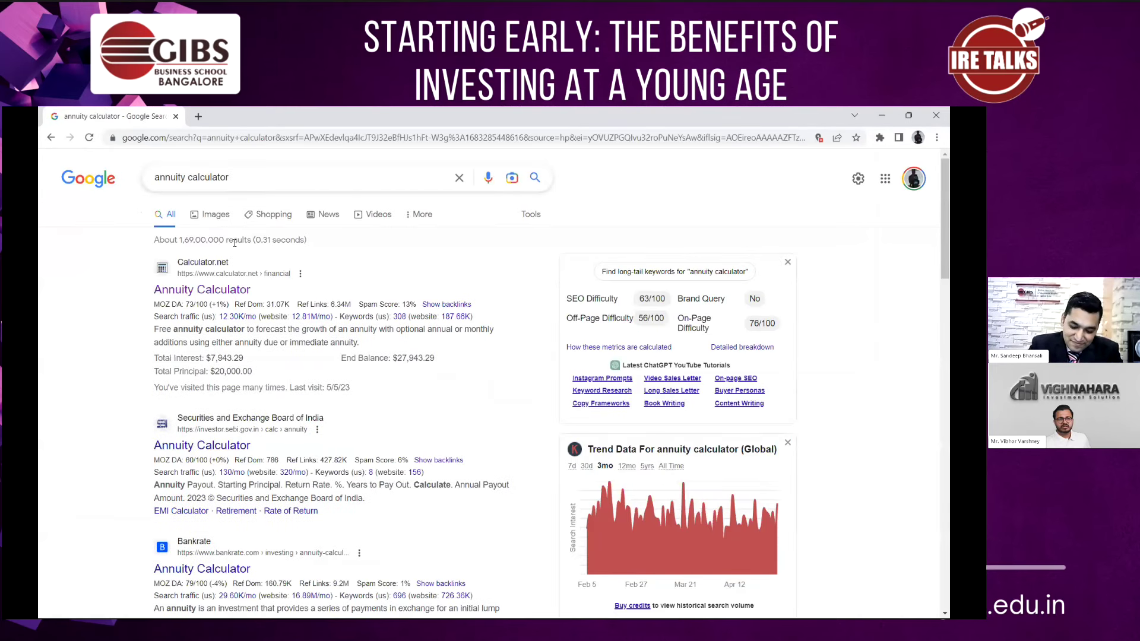
{"action": "left_click", "coordinate": [232, 288]}
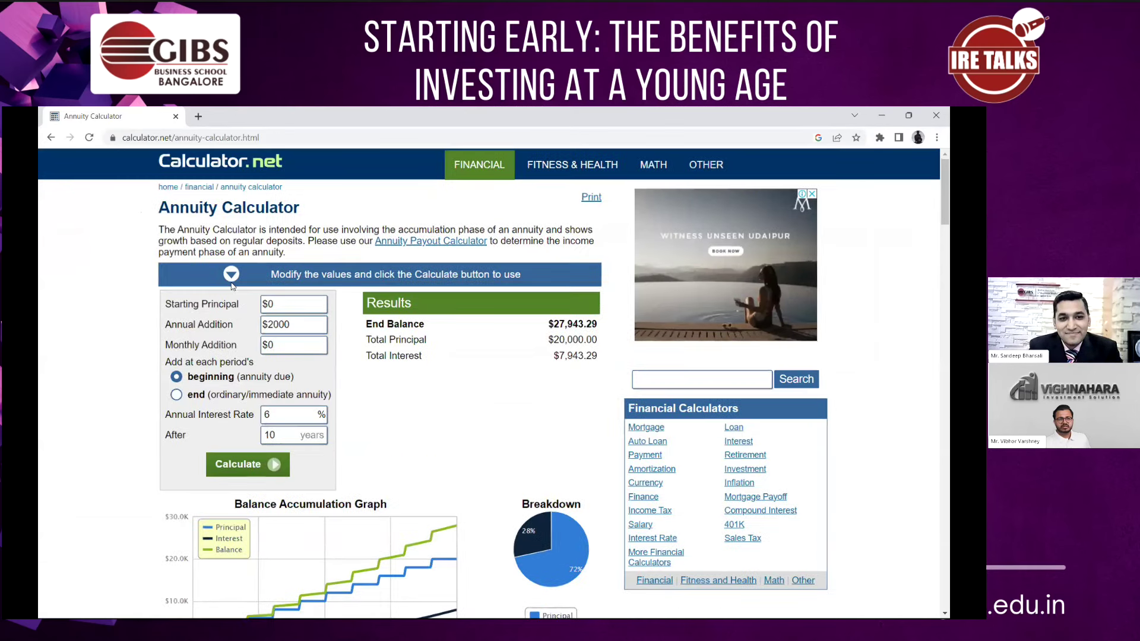
- Set the starting principal to $5000 and the annual addition to $0
{"action": "key", "text": "ctrl+plus"}
{"action": "key", "text": "ctrl+plus"}
{"action": "left_click", "coordinate": [345, 278]}
{"action": "key", "text": "BackSpace"}
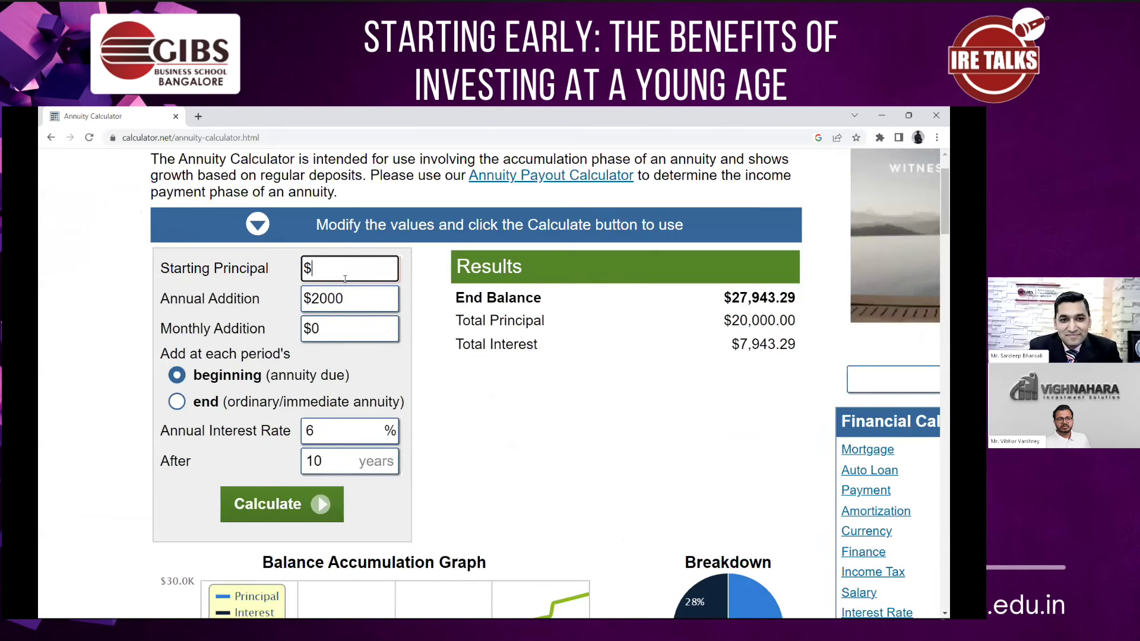
{"action": "type", "text": "5000"}
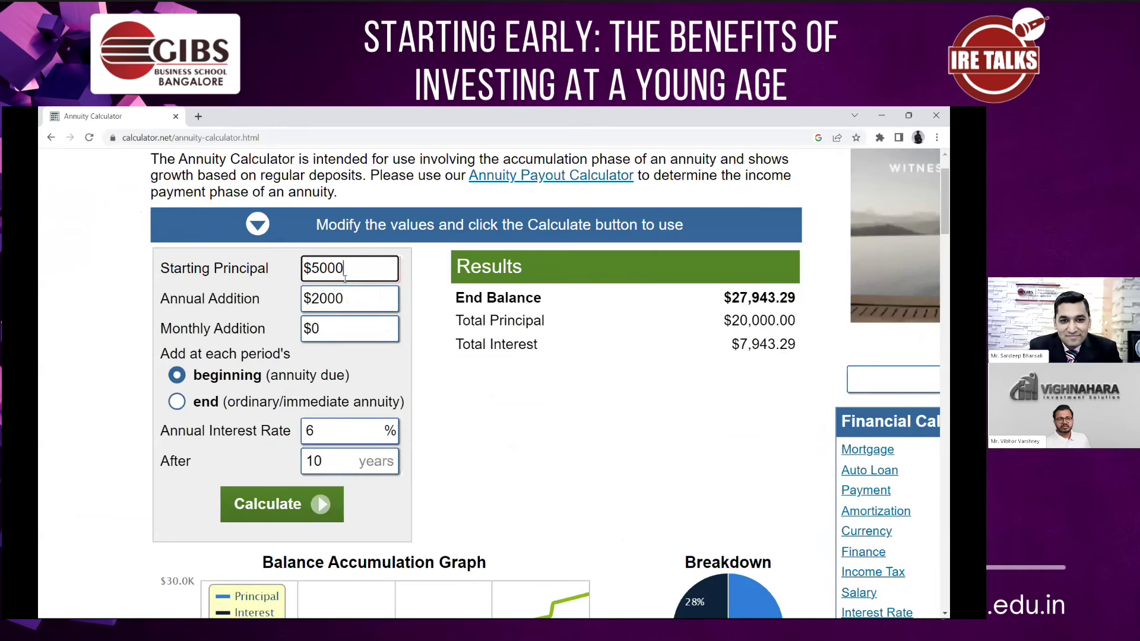
{"action": "left_click", "coordinate": [352, 301]}
{"action": "key", "text": "BackSpace"}
{"action": "key", "text": "BackSpace"}
{"action": "key", "text": "BackSpace"}
{"action": "key", "text": "BackSpace"}
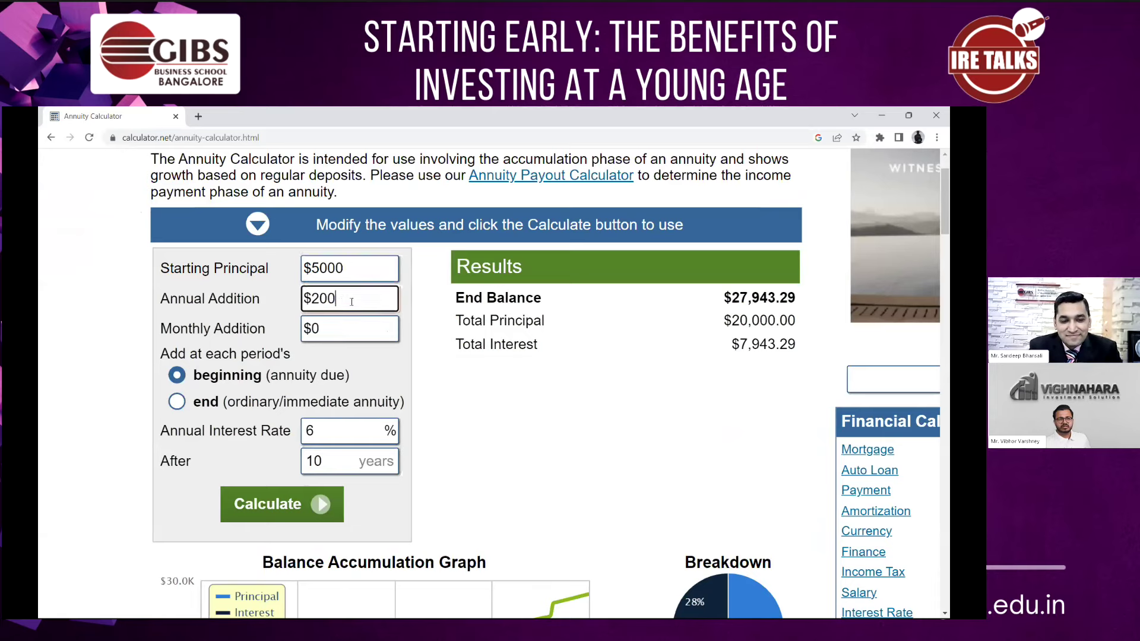
{"action": "type", "text": "0"}
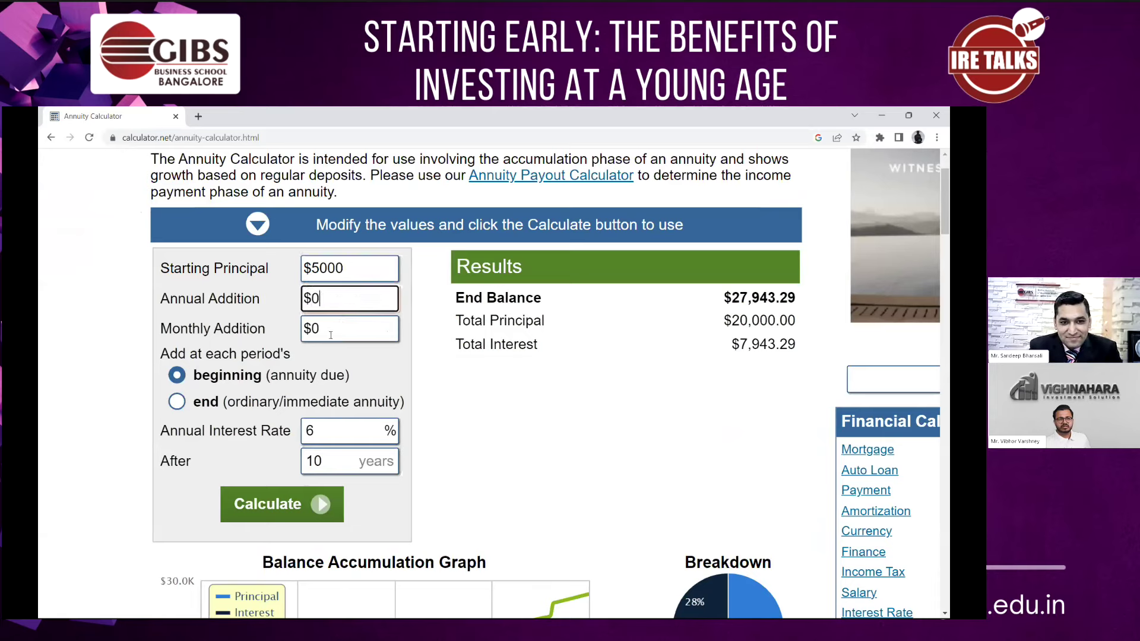
- Set the monthly addition to $5000 and the annual interest rate to 15%
{"action": "left_click", "coordinate": [331, 331]}
{"action": "key", "text": "BackSpace"}
{"action": "type", "text": "5000"}
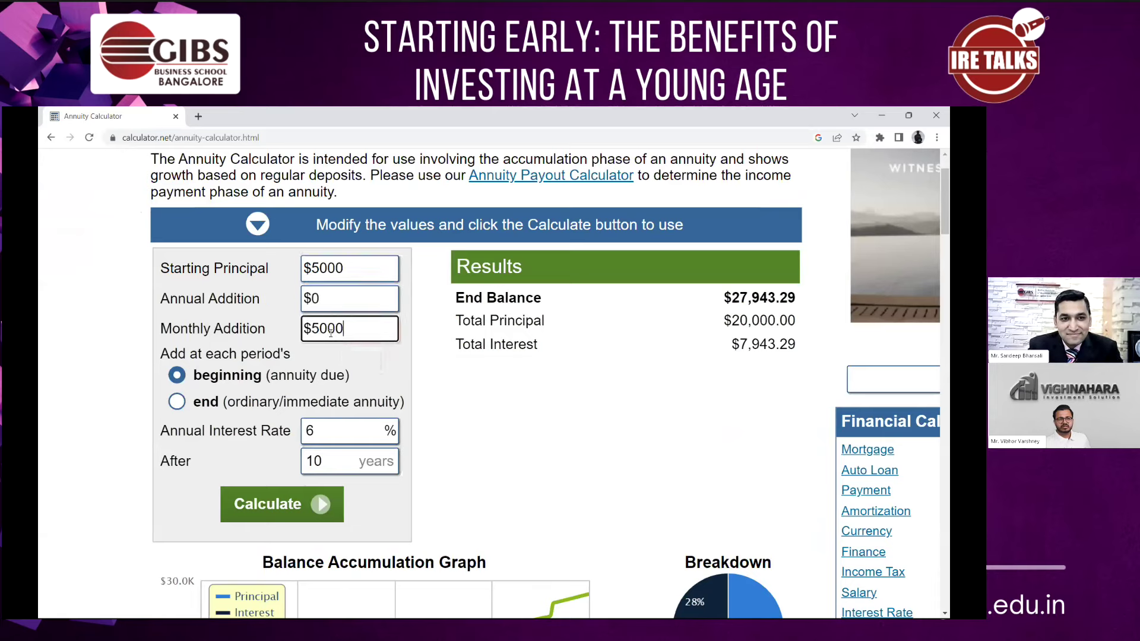
{"action": "left_click", "coordinate": [338, 427]}
{"action": "key", "text": "BackSpace"}
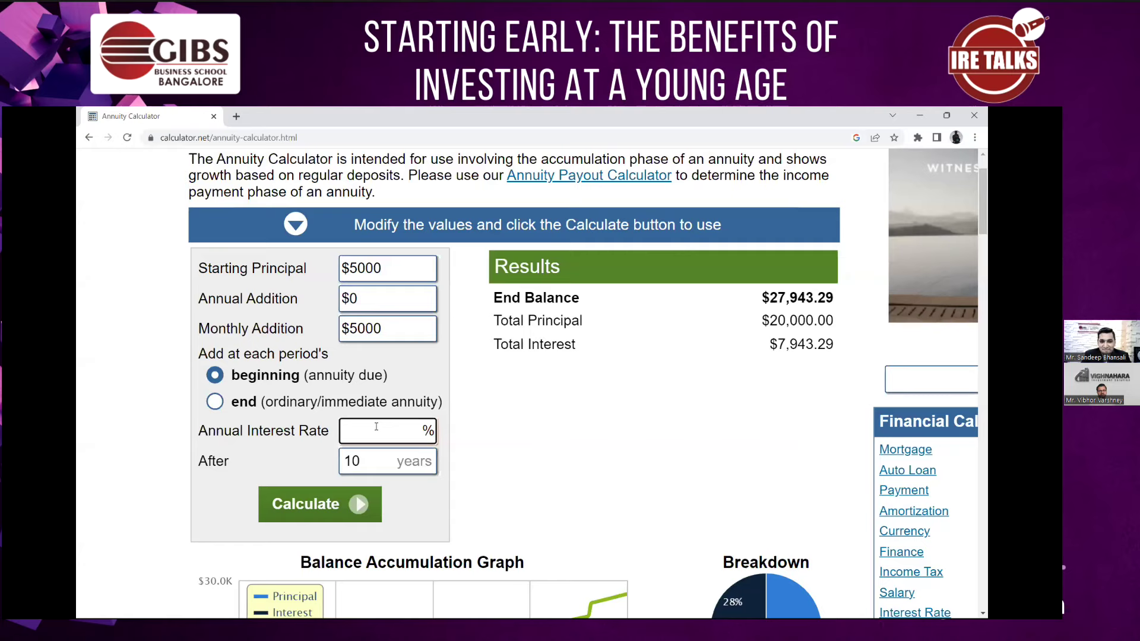
{"action": "type", "text": "15"}
- Calculate the annuity for a term of 1 year and highlight the end balance figure
{"action": "left_click", "coordinate": [373, 454]}
{"action": "key", "text": "BackSpace"}
{"action": "type", "text": "1"}
{"action": "key", "text": "BackSpace"}
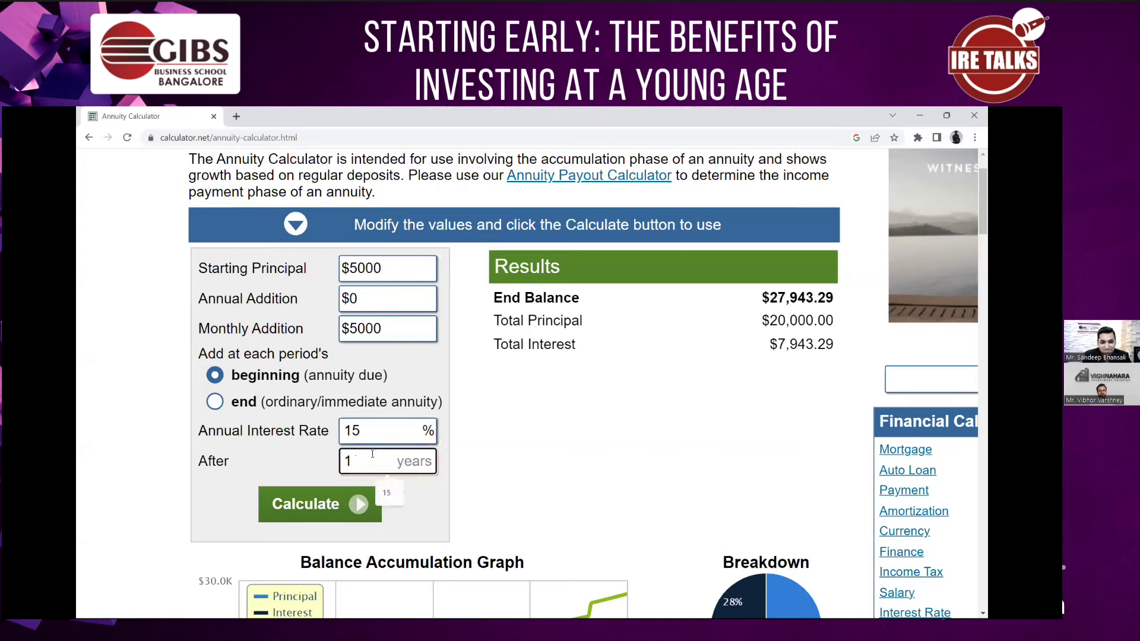
{"action": "left_click", "coordinate": [289, 506]}
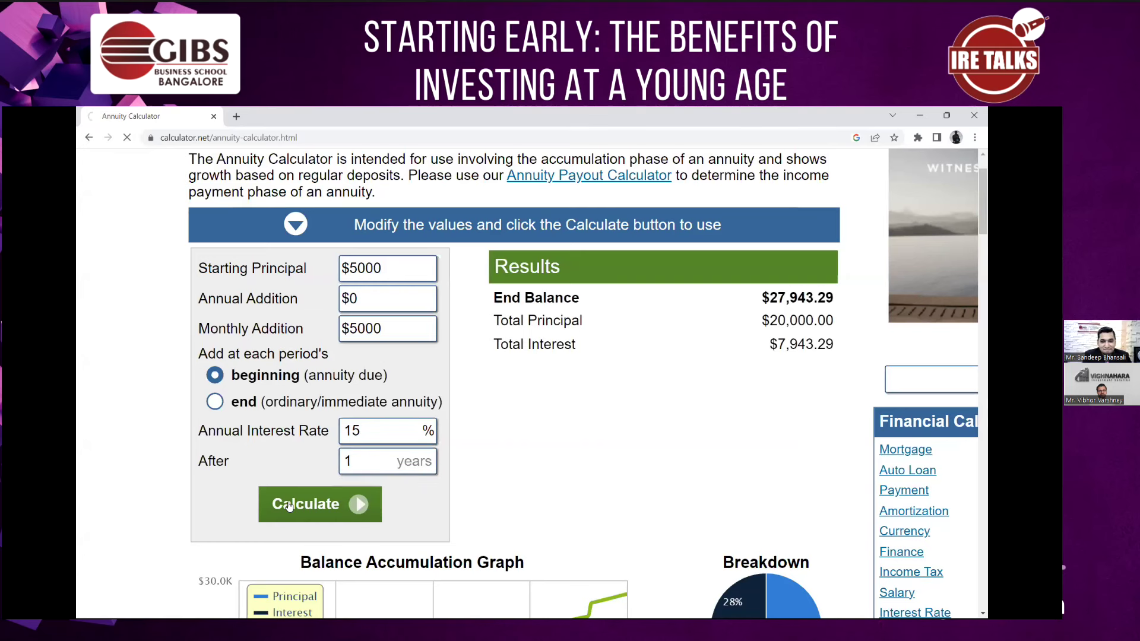
{"action": "scroll", "coordinate": [289, 506], "scroll_direction": "up", "scroll_amount": 3}
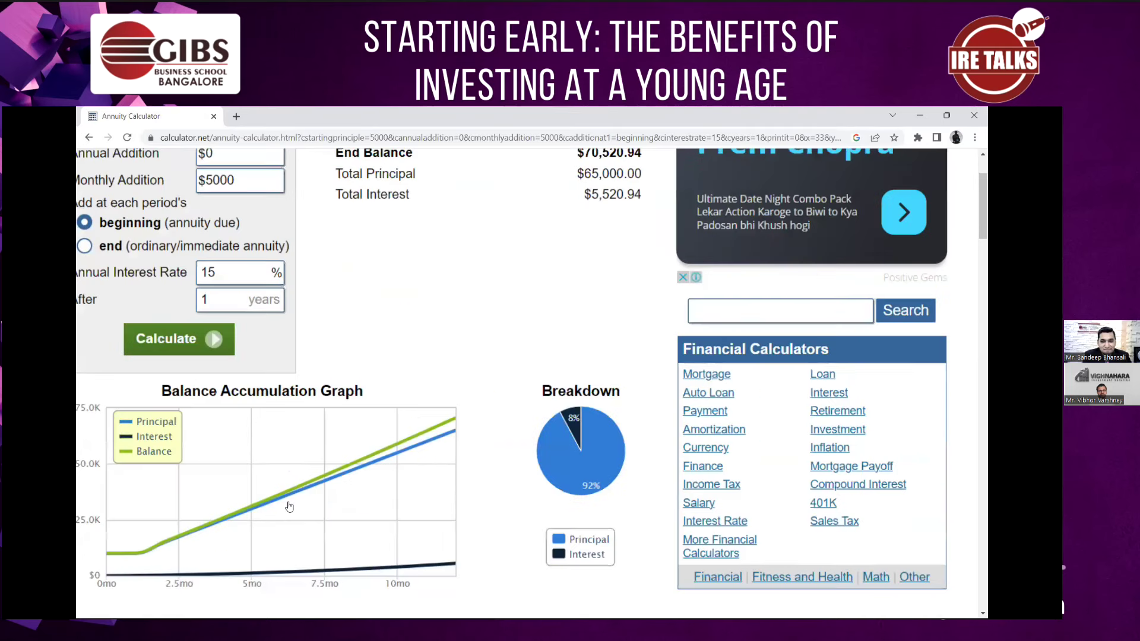
{"action": "scroll", "coordinate": [289, 506], "scroll_direction": "up", "scroll_amount": 1}
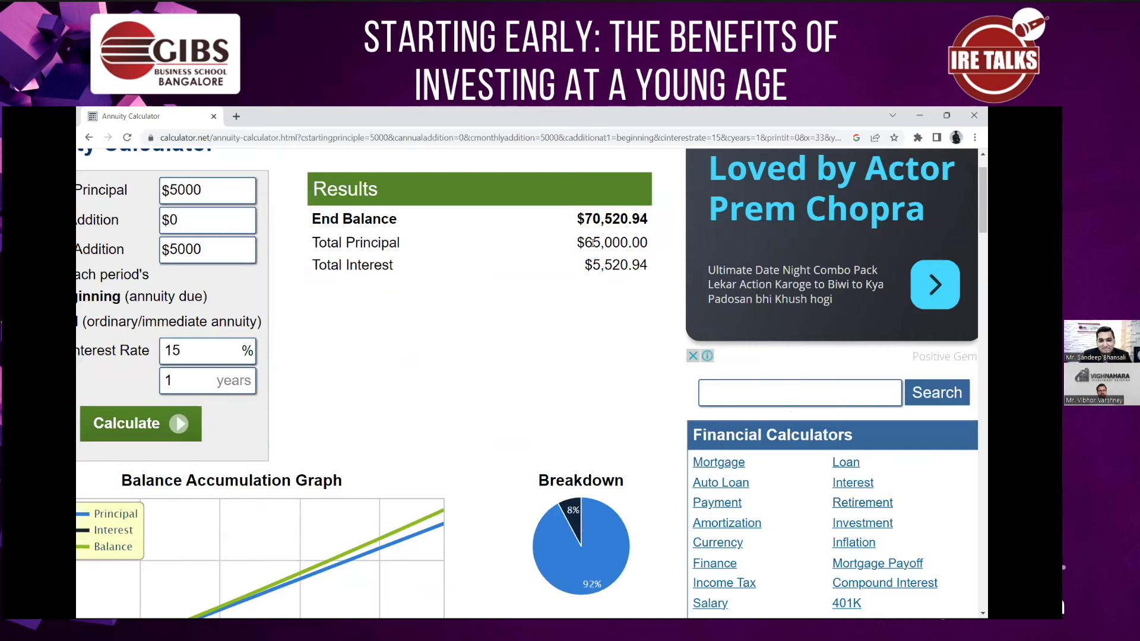
{"action": "left_click_drag", "start_coordinate": [594, 243], "coordinate": [586, 216]}
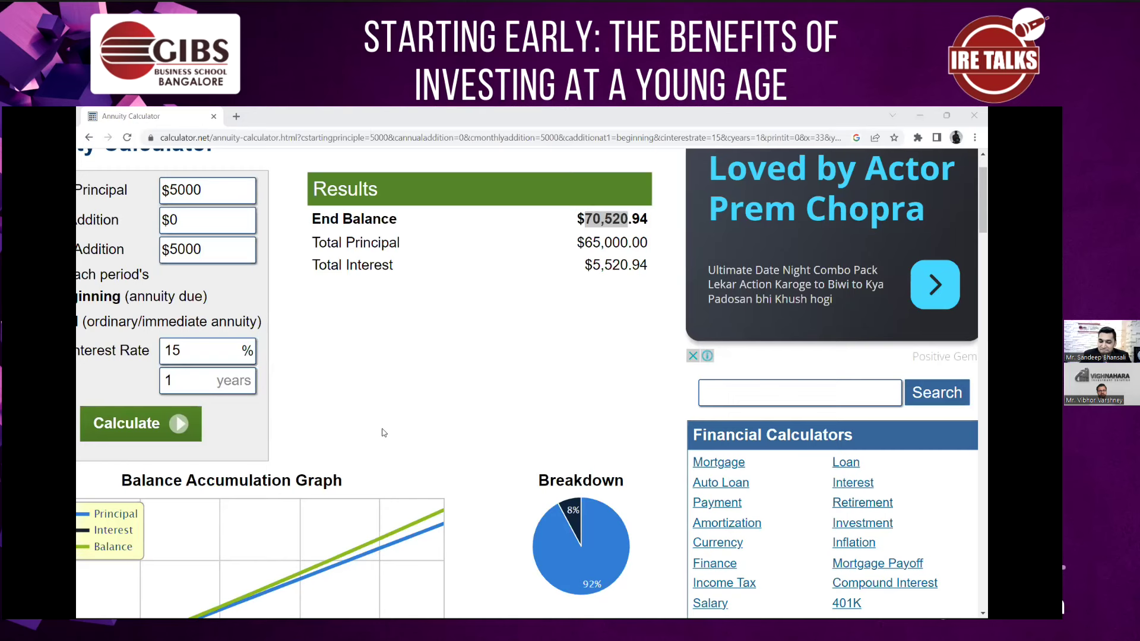
- Change the annuity term to 5 years and recalculate the balance
{"action": "scroll", "coordinate": [382, 433], "scroll_direction": "down", "scroll_amount": 2}
{"action": "left_click", "coordinate": [255, 337]}
{"action": "key", "text": "BackSpace"}
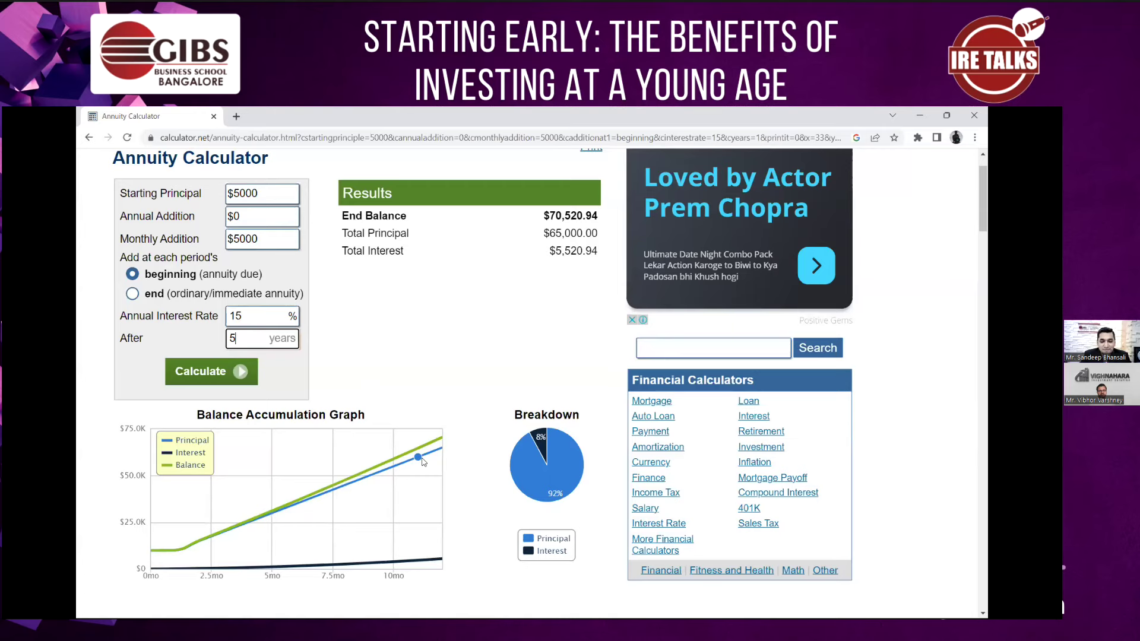
{"action": "left_click", "coordinate": [209, 372]}
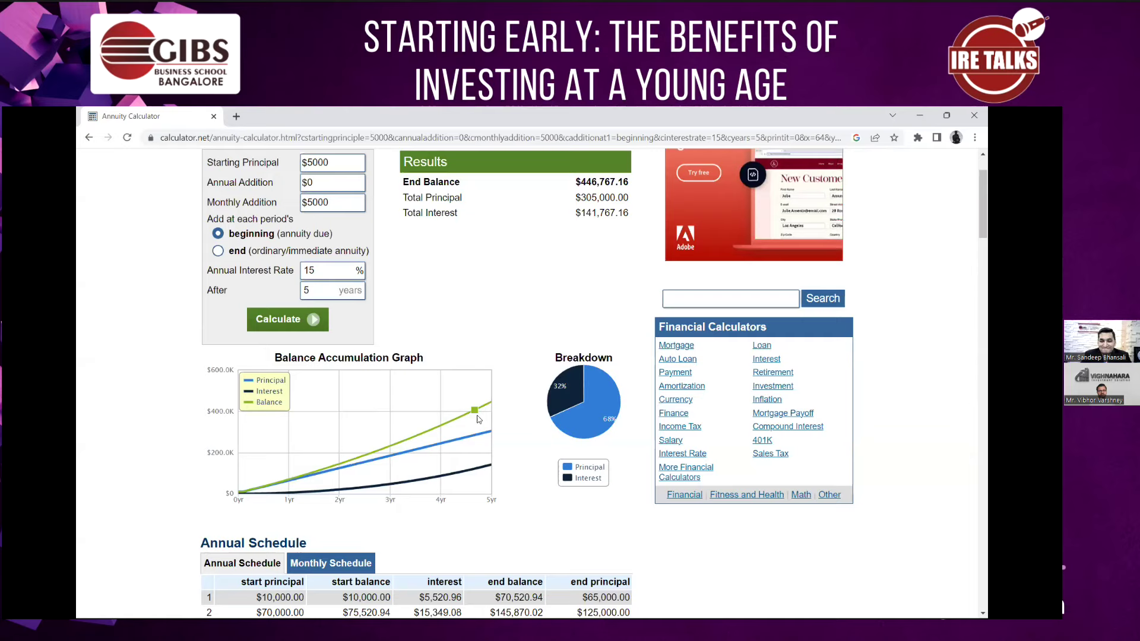
- Recalculate the annuity for a 10-year term and examine the resulting end balance
{"action": "left_click", "coordinate": [326, 290]}
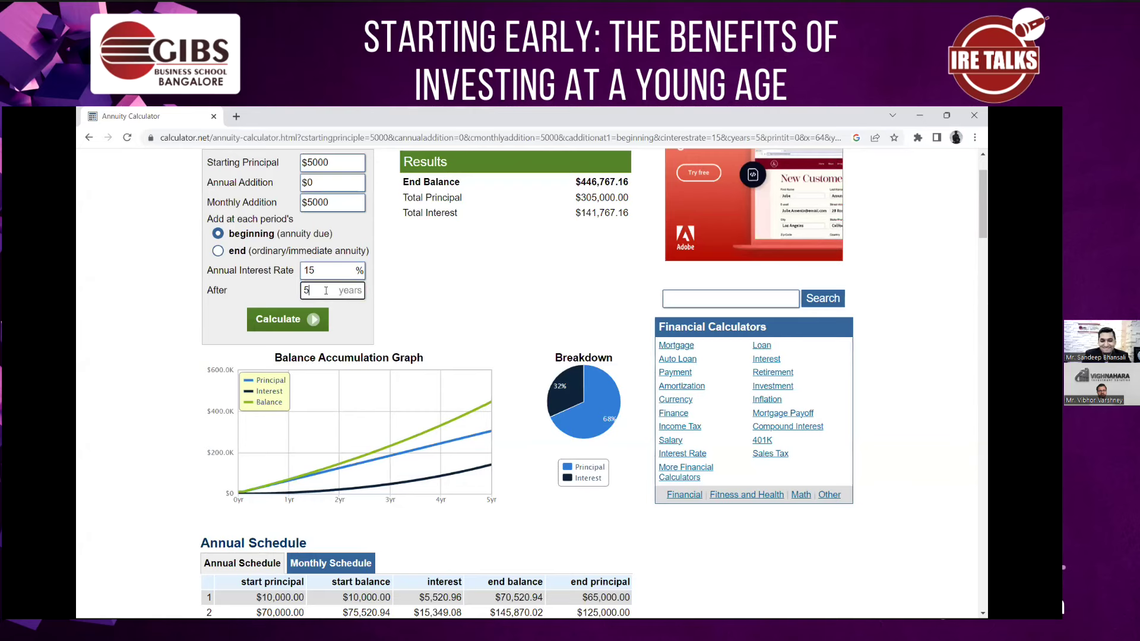
{"action": "key", "text": "BackSpace"}
{"action": "type", "text": "10"}
{"action": "left_click", "coordinate": [296, 322]}
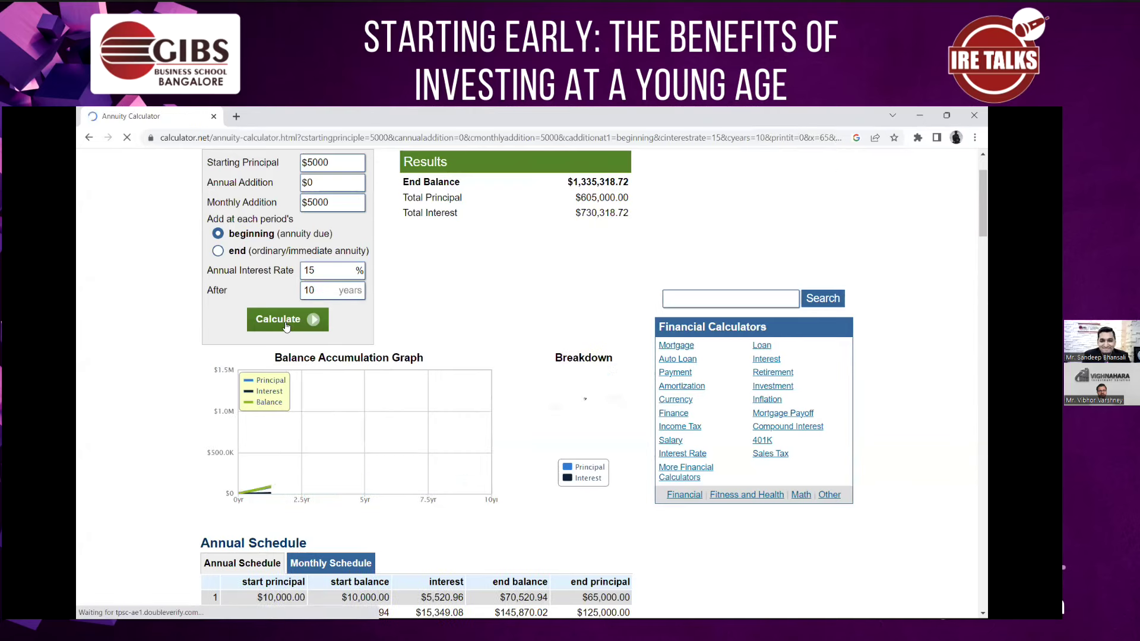
{"action": "left_click_drag", "start_coordinate": [577, 182], "coordinate": [590, 182]}
{"action": "left_click", "coordinate": [591, 183]}
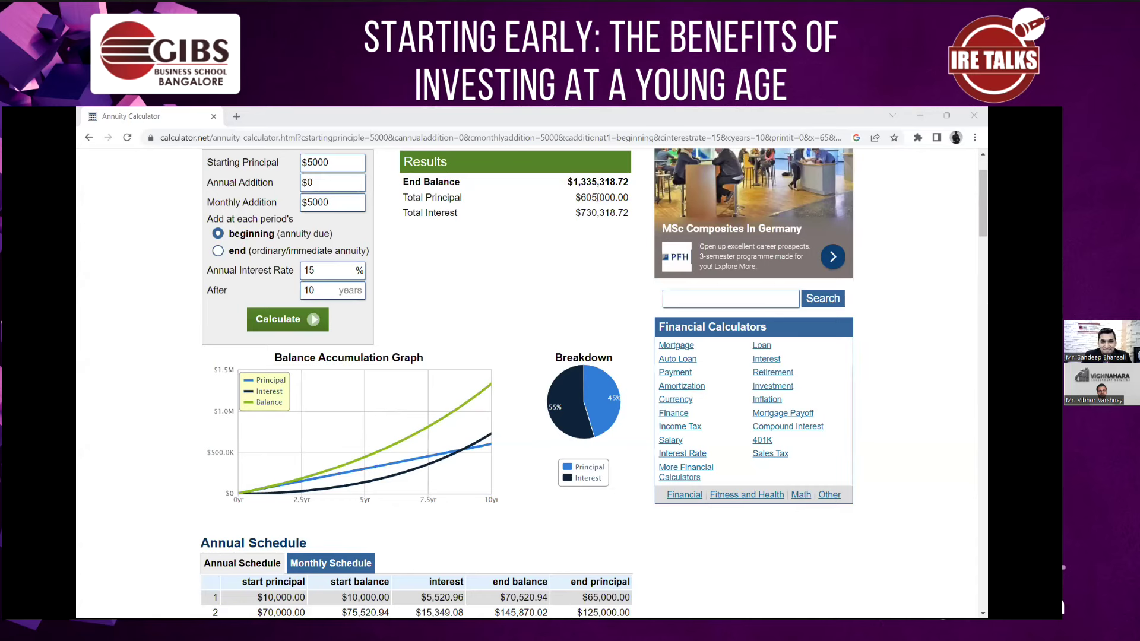
- Set the term to 15 years, recalculate and look at the balance accumulation graph
{"action": "key", "text": "BackSpace"}
{"action": "key", "text": "BackSpace"}
{"action": "type", "text": "15"}
{"action": "left_click", "coordinate": [291, 324]}
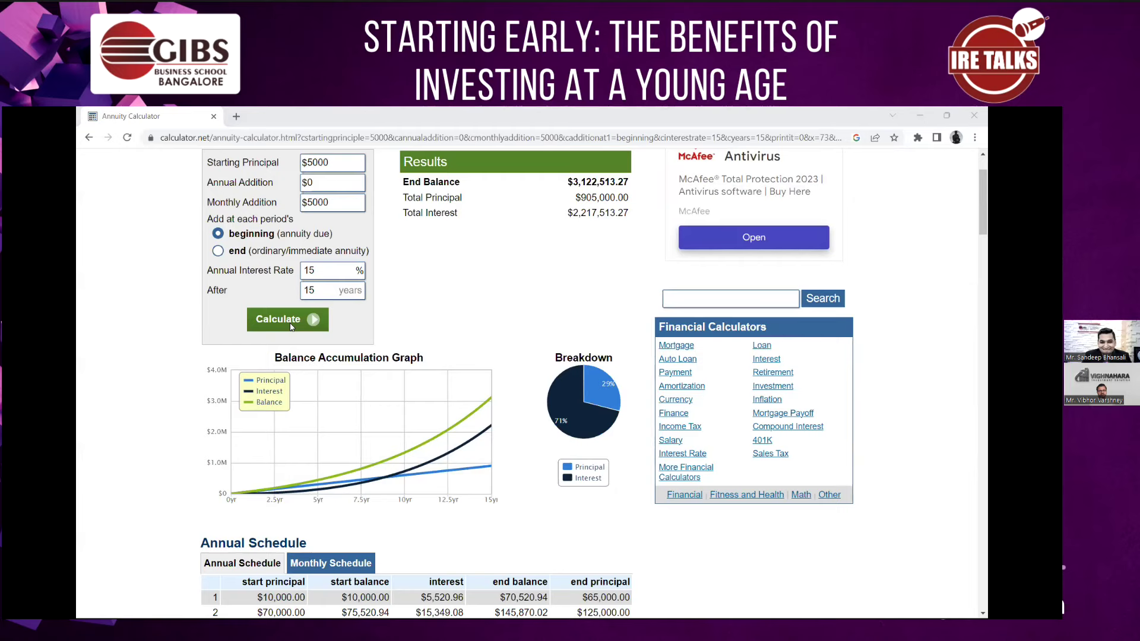
{"action": "left_click", "coordinate": [482, 422]}
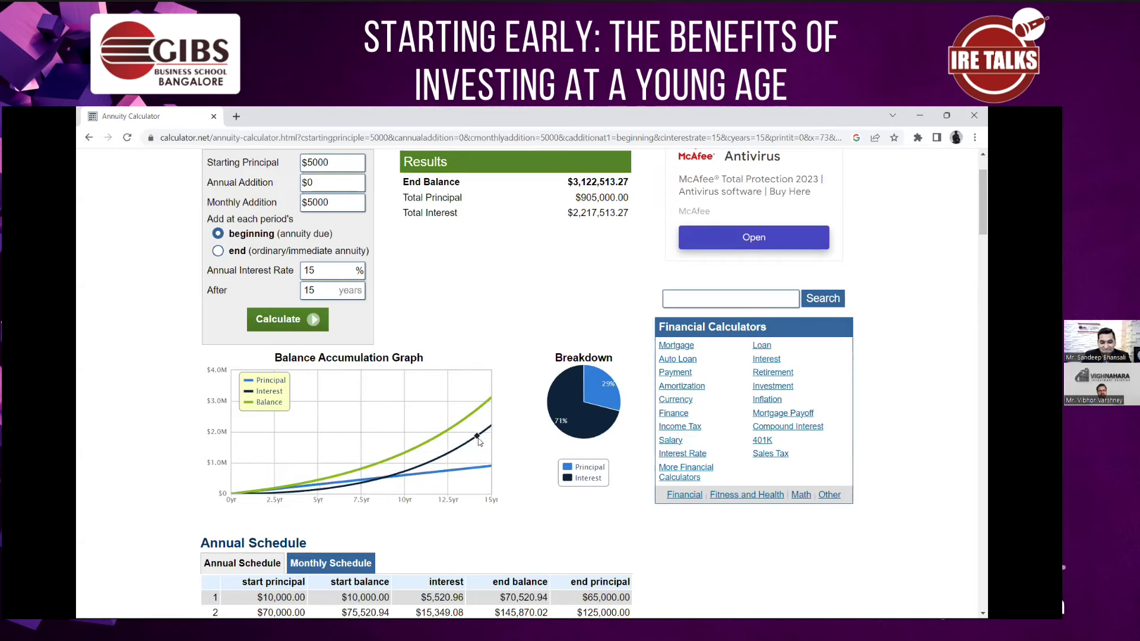
- Replace the term with 20 years and recalculate the annuity
{"action": "left_click", "coordinate": [318, 294]}
{"action": "key", "text": "BackSpace"}
{"action": "key", "text": "BackSpace"}
{"action": "type", "text": "20"}
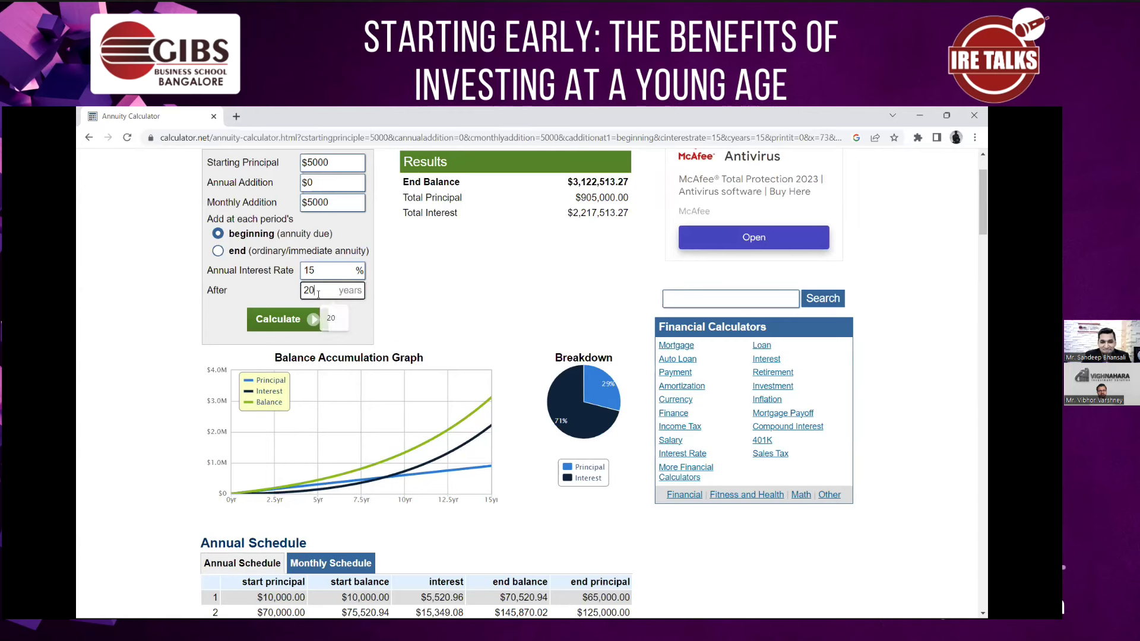
{"action": "left_click", "coordinate": [295, 323]}
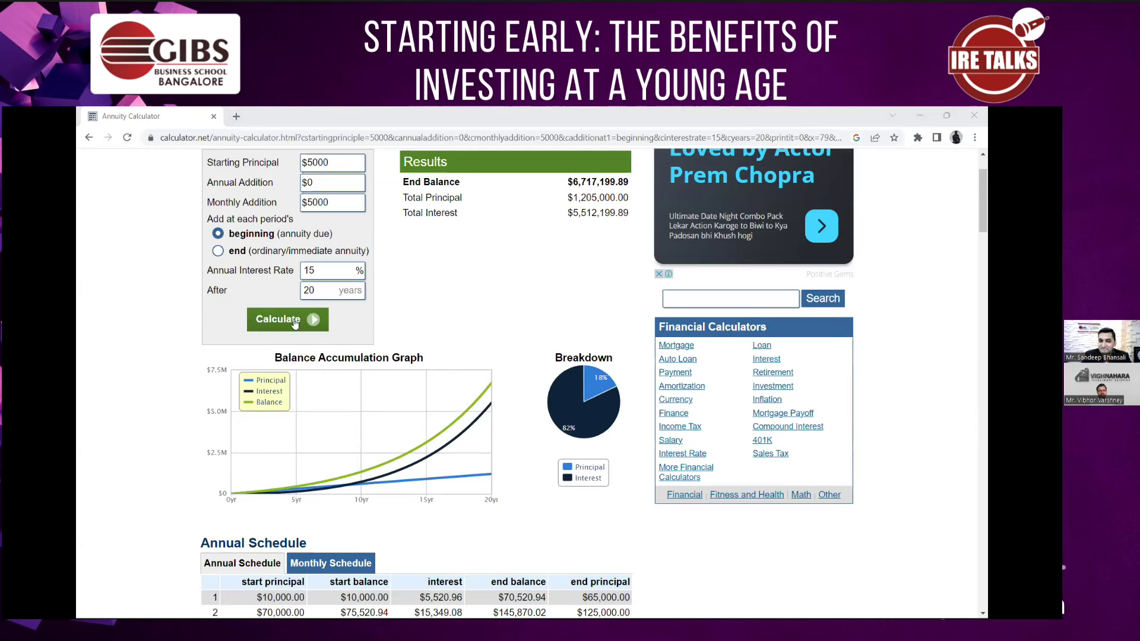
- Calculate the annuity's growth over a 30-year term
{"action": "left_click", "coordinate": [324, 287]}
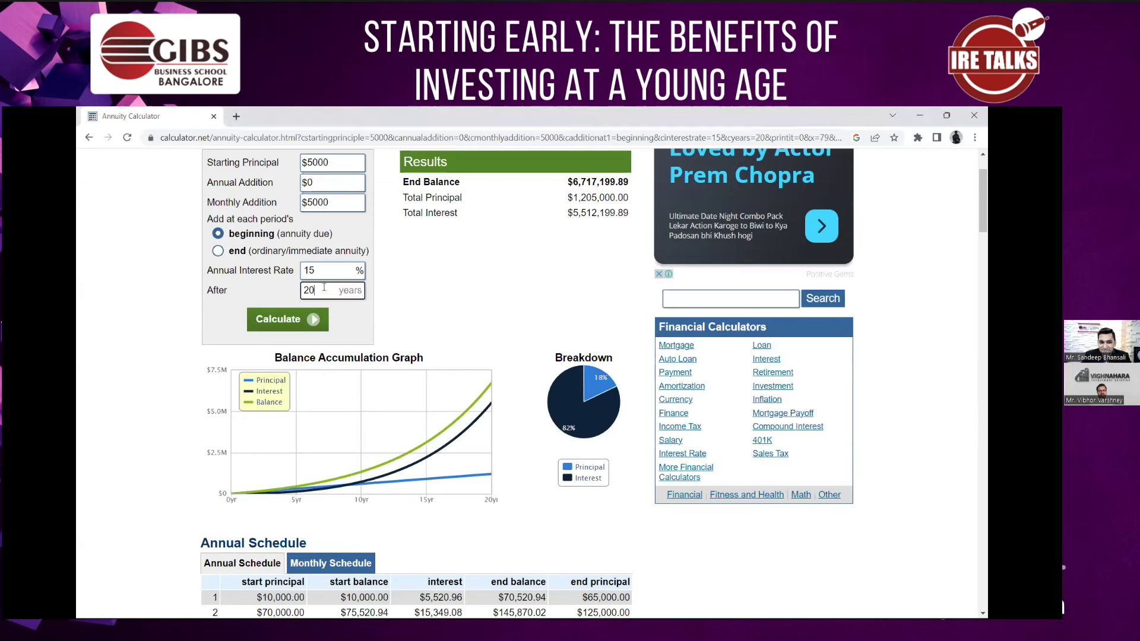
{"action": "type", "text": "30"}
{"action": "left_click", "coordinate": [284, 324]}
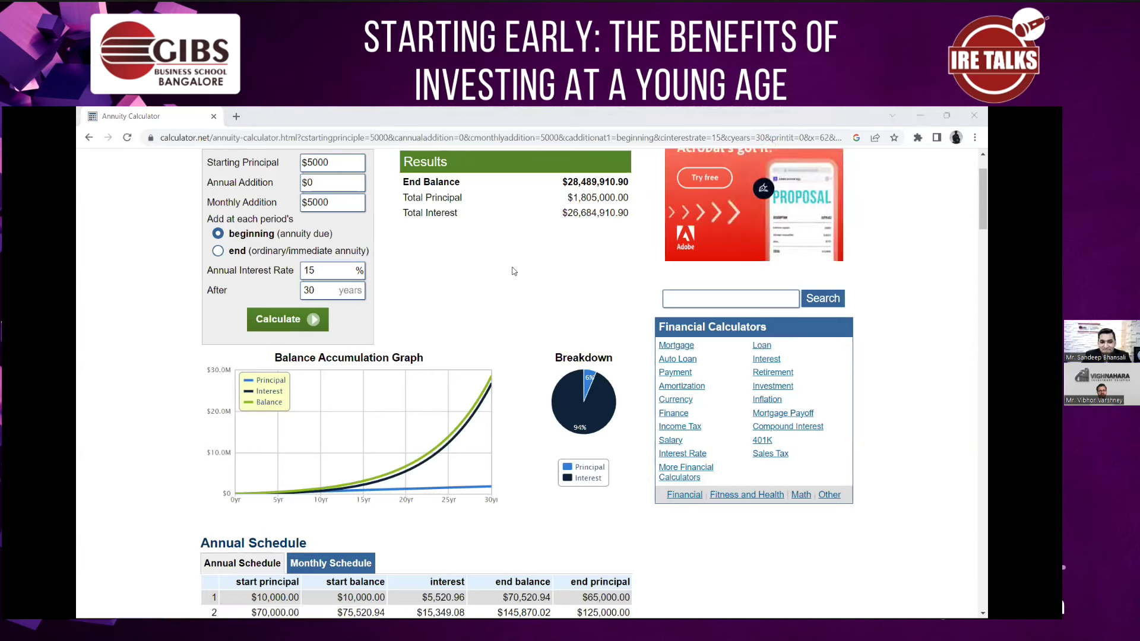
- Set the annuity term to 40 years and recalculate the growth
{"action": "key", "text": "alt+Tab"}
{"action": "key", "text": "BackSpace"}
{"action": "key", "text": "BackSpace"}
{"action": "type", "text": "40"}
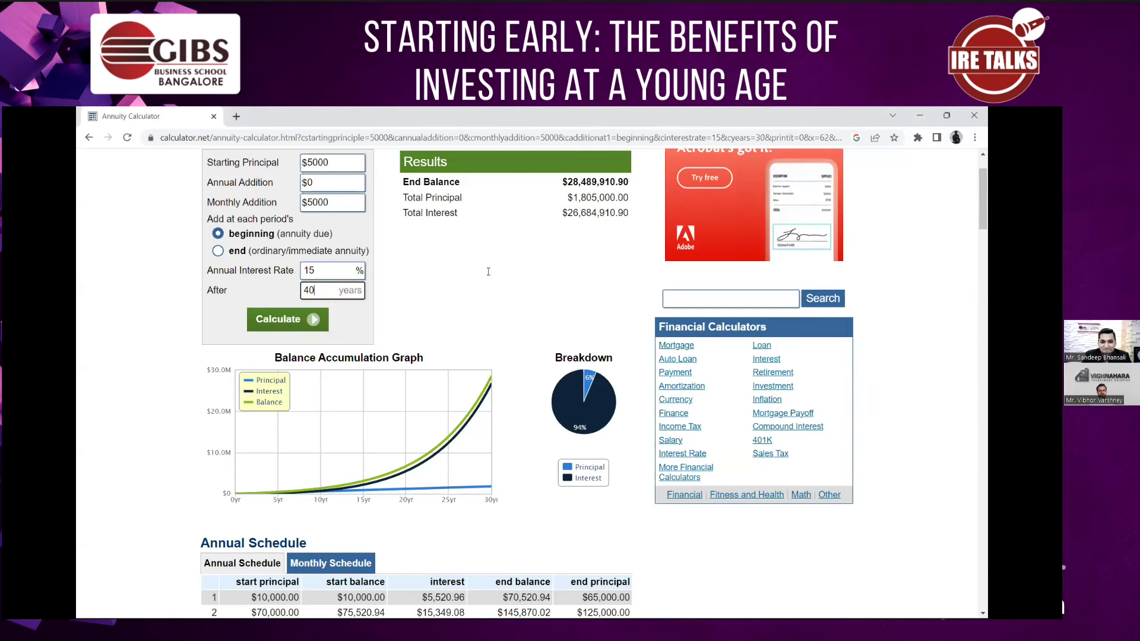
{"action": "left_click", "coordinate": [294, 323]}
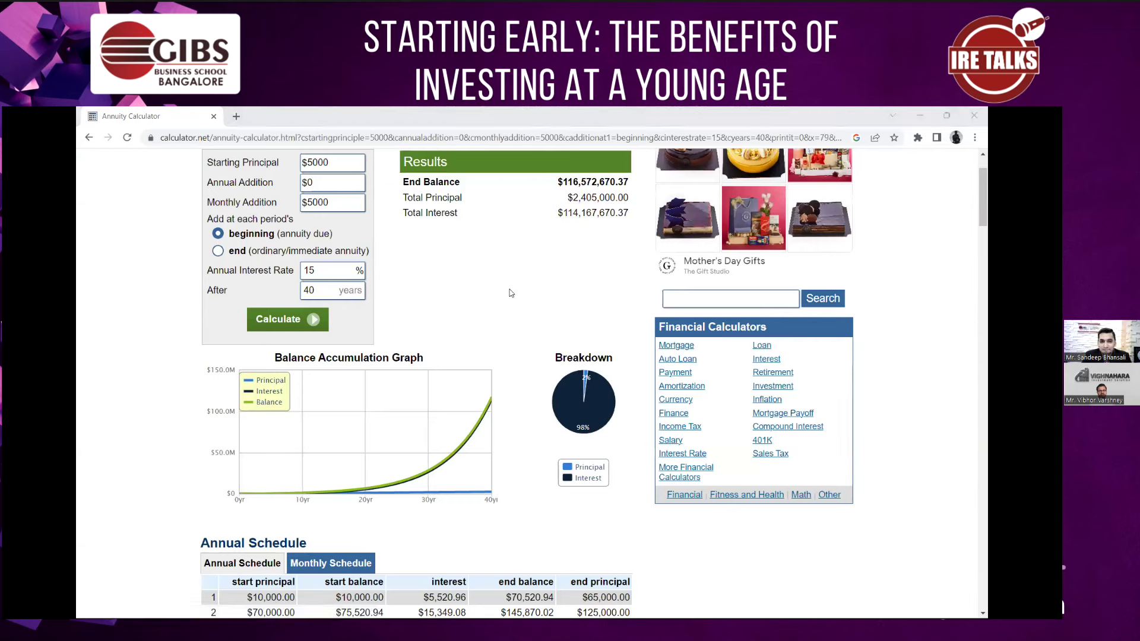
{"action": "left_click", "coordinate": [415, 496]}
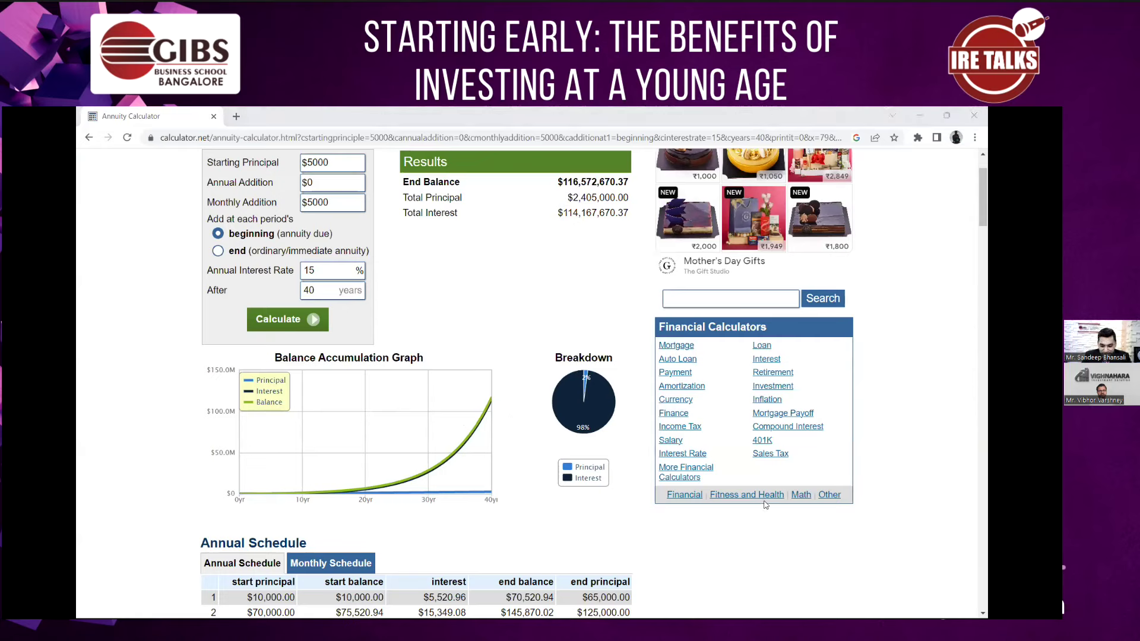
- Switch to the Excel workbook and change the investment amount in cell A1 to "5000 pm"
{"action": "key", "text": "alt+Tab"}
{"action": "key", "text": "Up"}
{"action": "key", "text": "Right"}
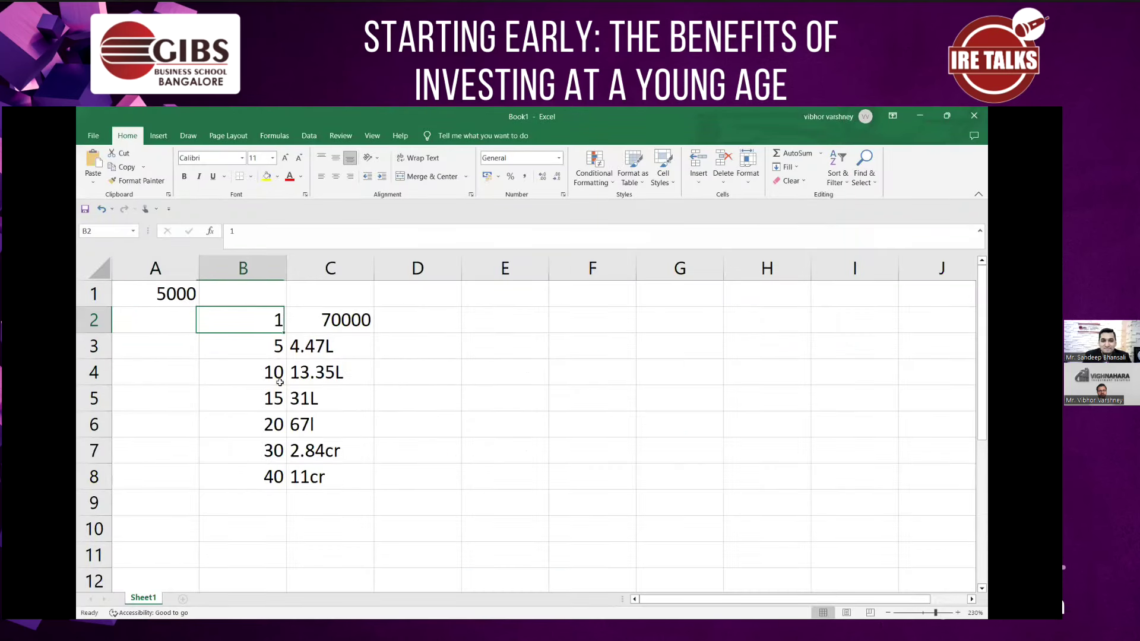
{"action": "left_click", "coordinate": [957, 612]}
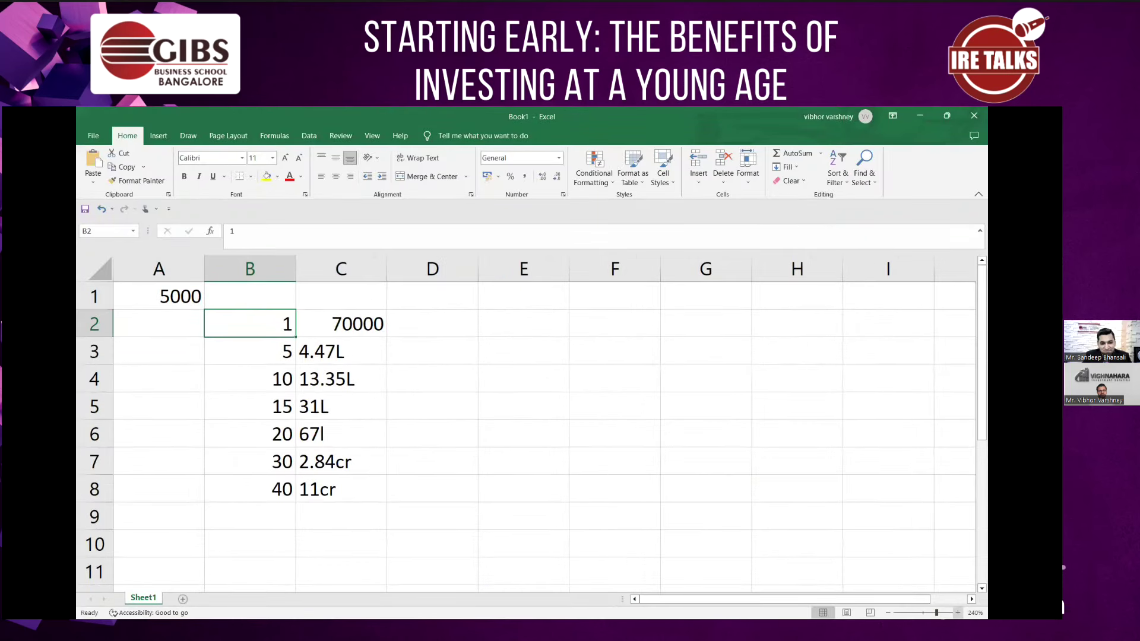
{"action": "left_click", "coordinate": [957, 612]}
{"action": "left_click", "coordinate": [380, 377]}
{"action": "key", "text": "Up"}
{"action": "key", "text": "Left"}
{"action": "key", "text": "Left"}
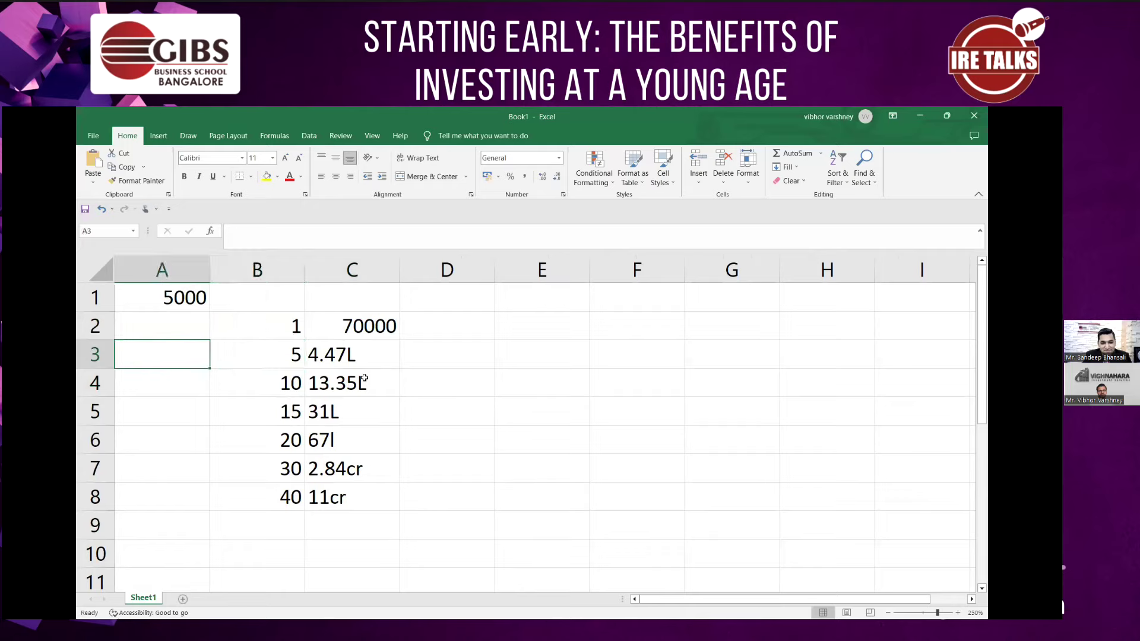
{"action": "key", "text": "Up"}
{"action": "key", "text": "Up"}
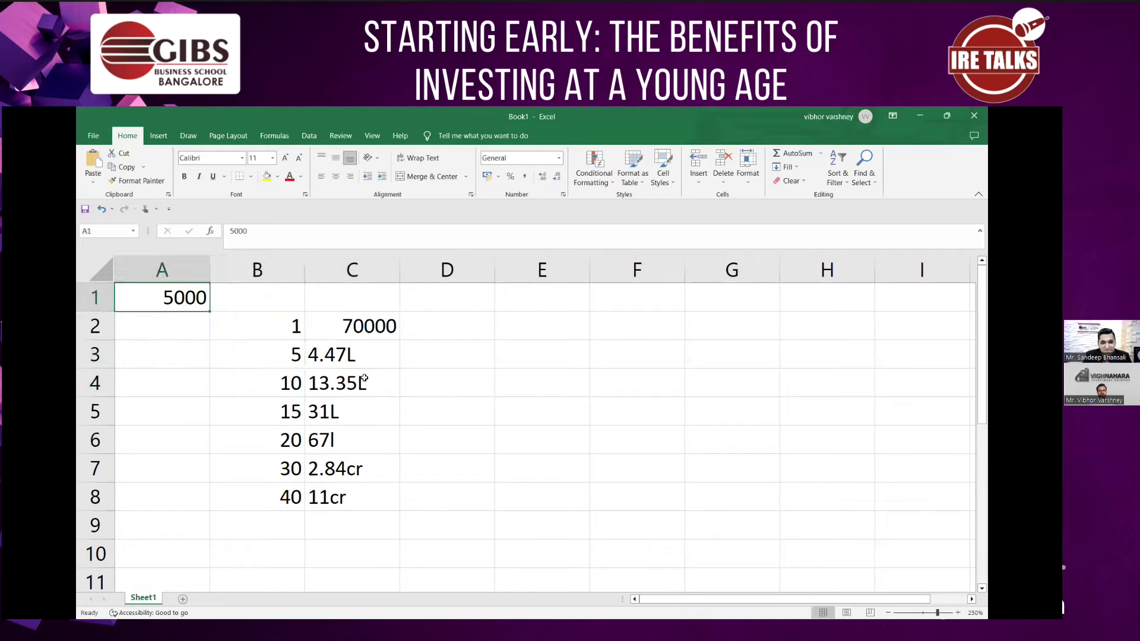
{"action": "key", "text": "F2"}
{"action": "key", "text": "BackSpace"}
{"action": "type", "text": "0 pm"}
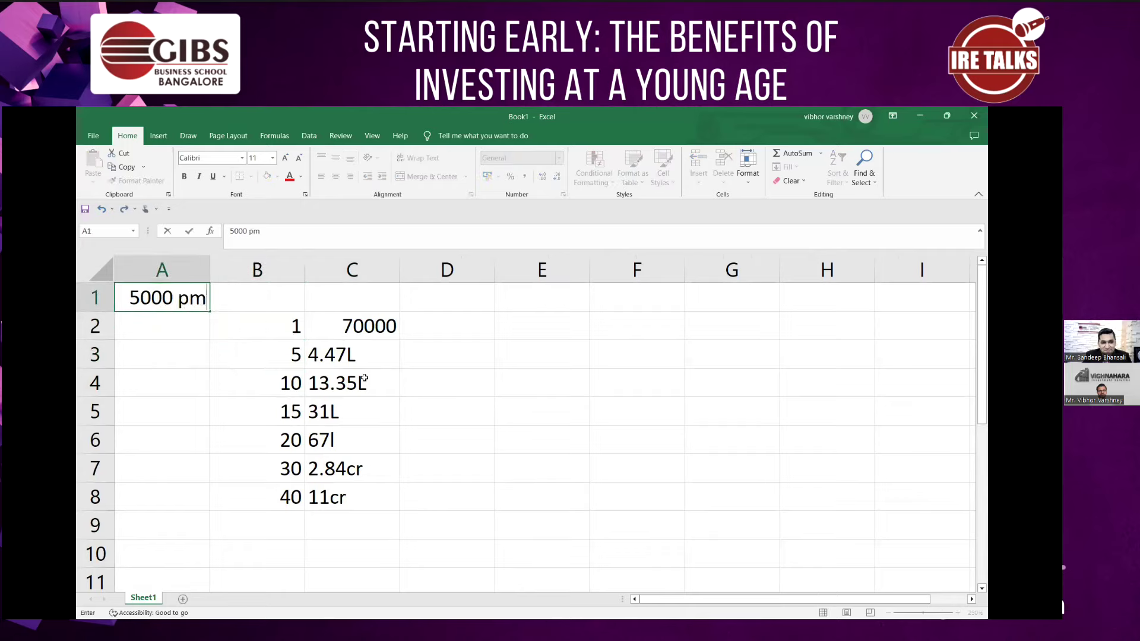
{"action": "key", "text": "Return"}
- Go through the accumulated amounts in column C one by one, from the 1-year row to the 40-year row
{"action": "key", "text": "Right"}
{"action": "key", "text": "Right"}
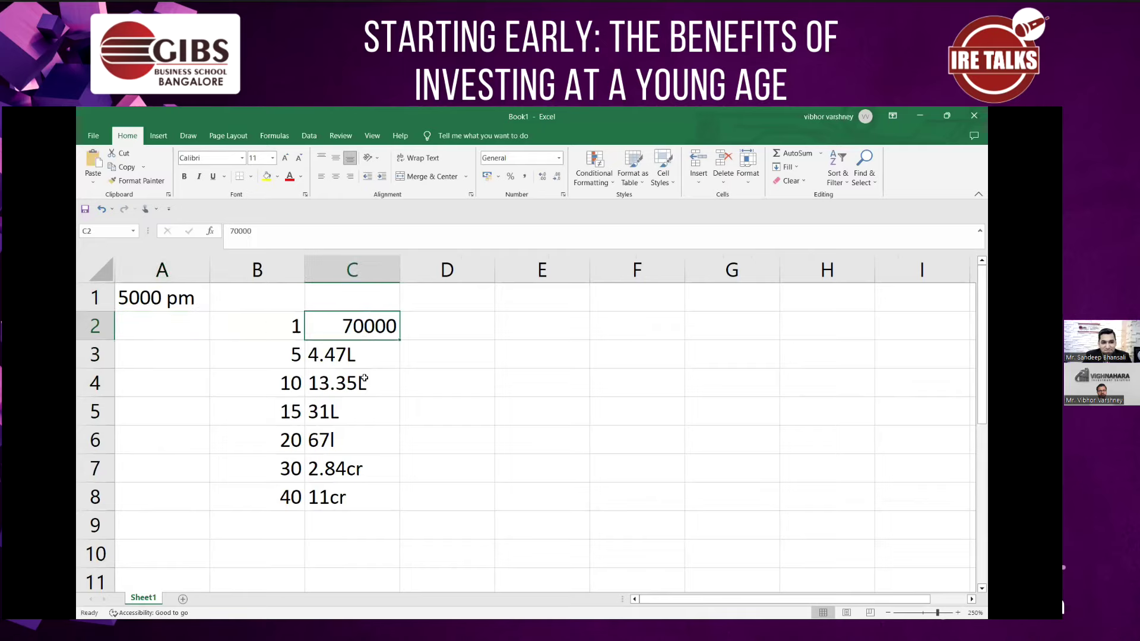
{"action": "key", "text": "Down"}
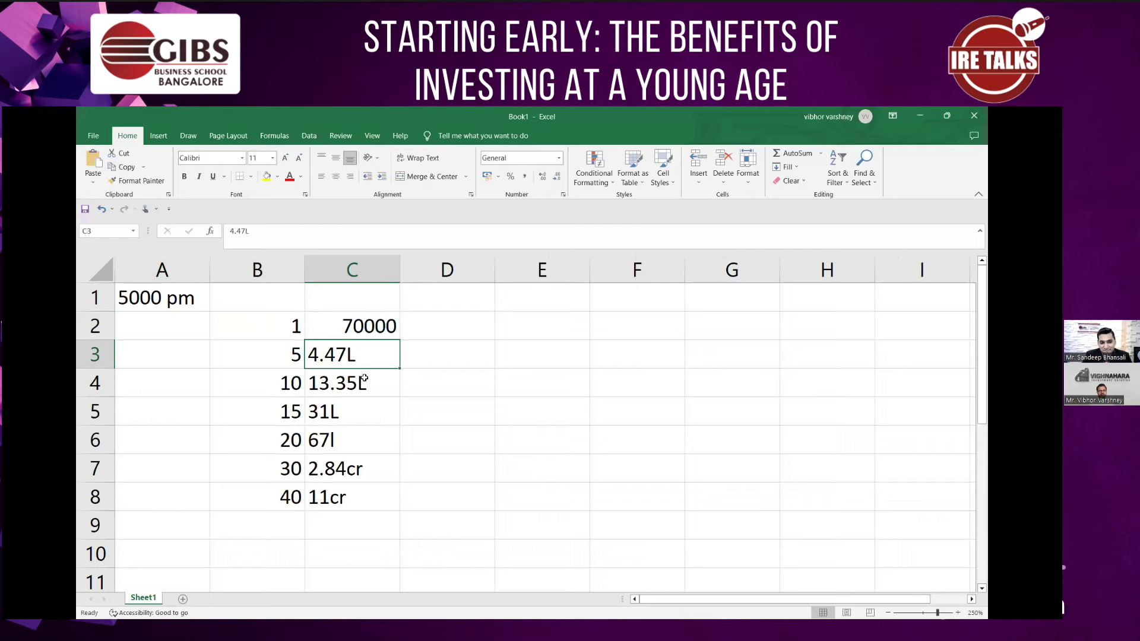
{"action": "left_click", "coordinate": [364, 378]}
{"action": "key", "text": "Down"}
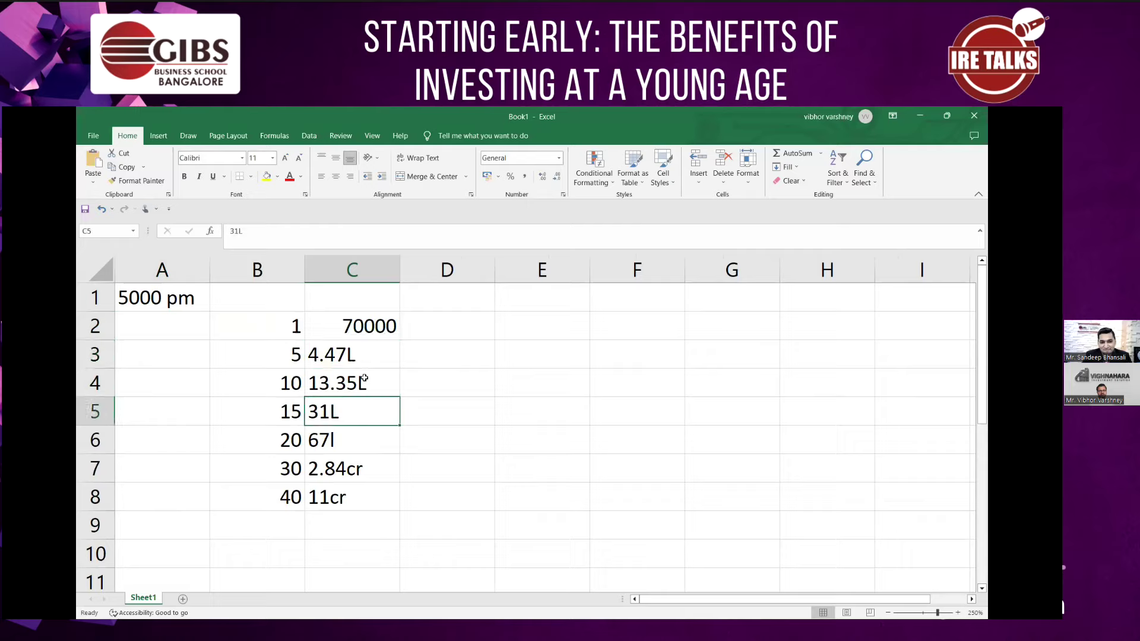
{"action": "key", "text": "Down"}
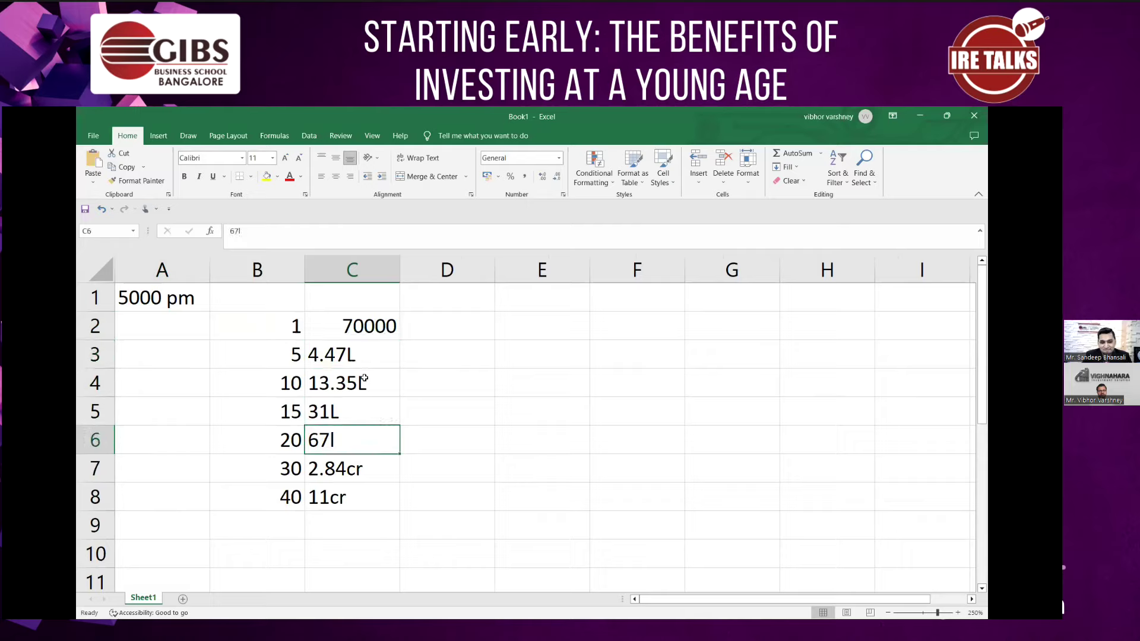
{"action": "key", "text": "Down"}
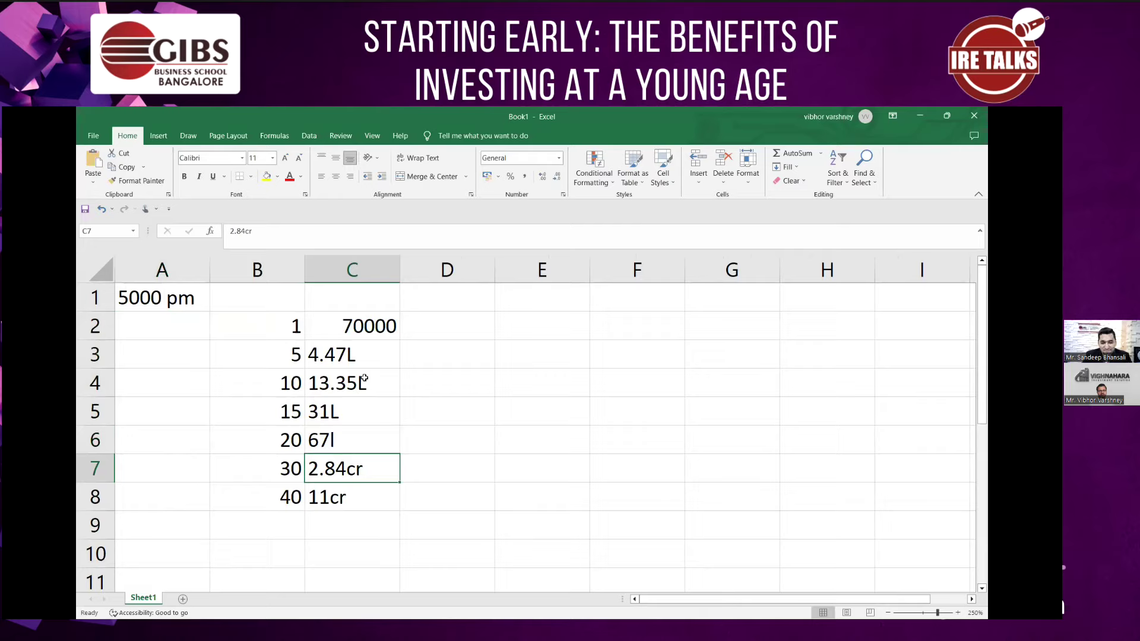
{"action": "key", "text": "Down"}
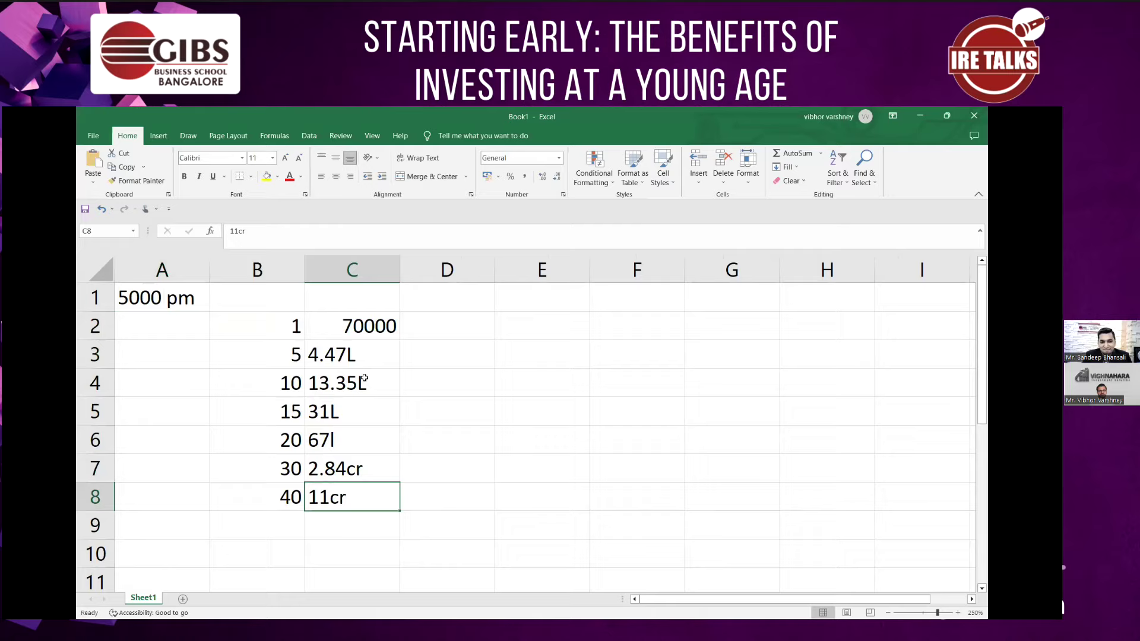
- Compare the accumulated amounts in column C again across the 5-year to 30-year rows
{"action": "left_click", "coordinate": [336, 361]}
{"action": "key", "text": "Down"}
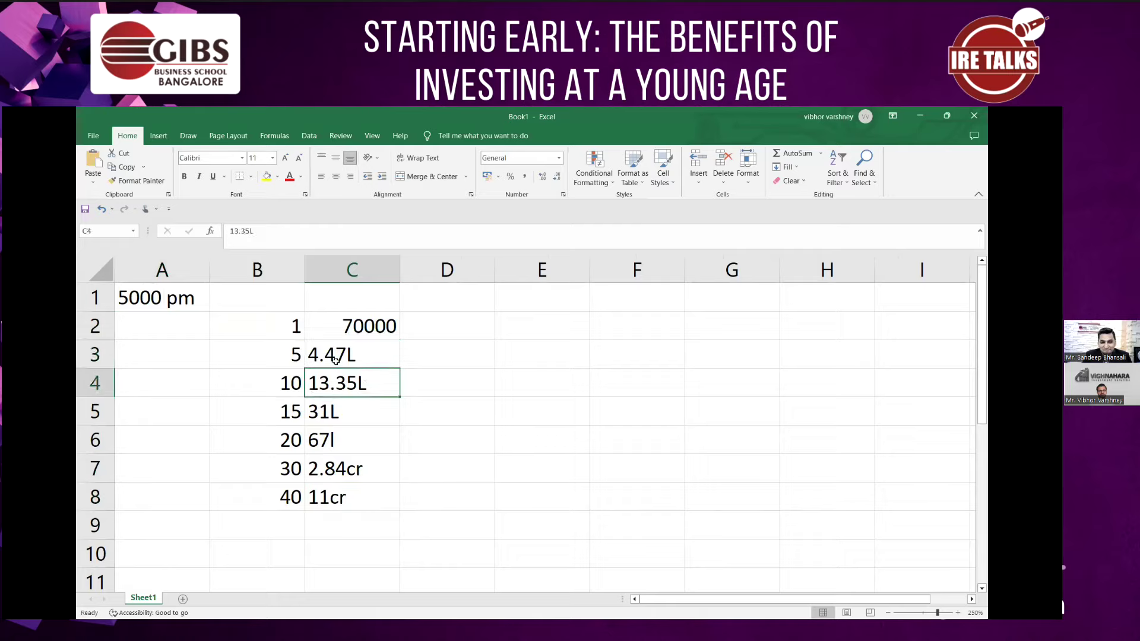
{"action": "key", "text": "Down"}
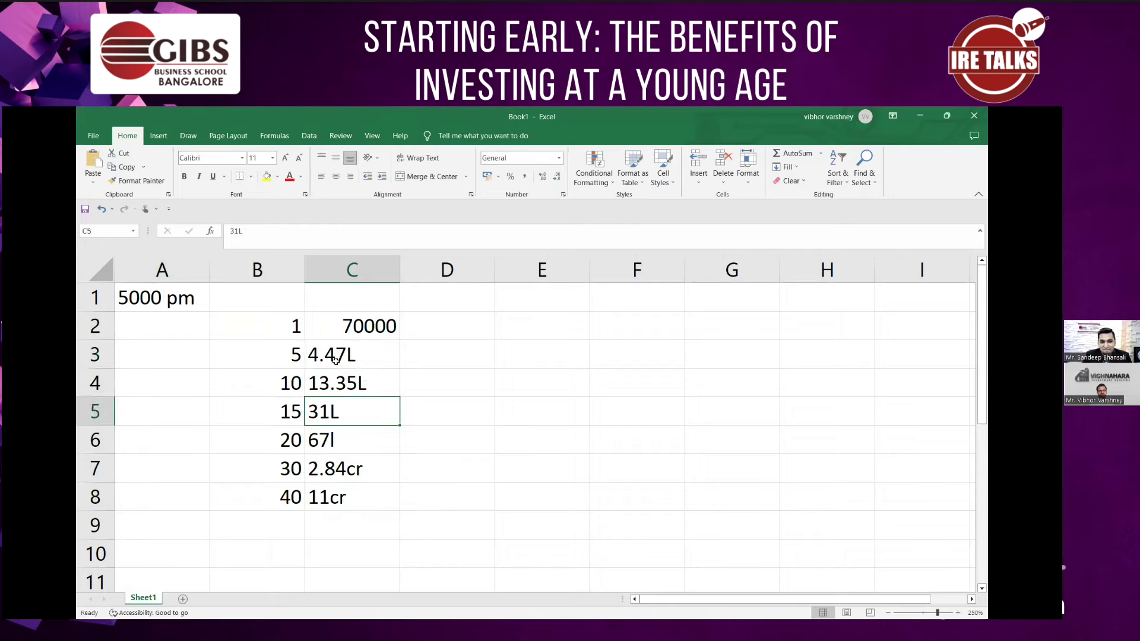
{"action": "key", "text": "Up"}
{"action": "key", "text": "Down"}
{"action": "key", "text": "Down"}
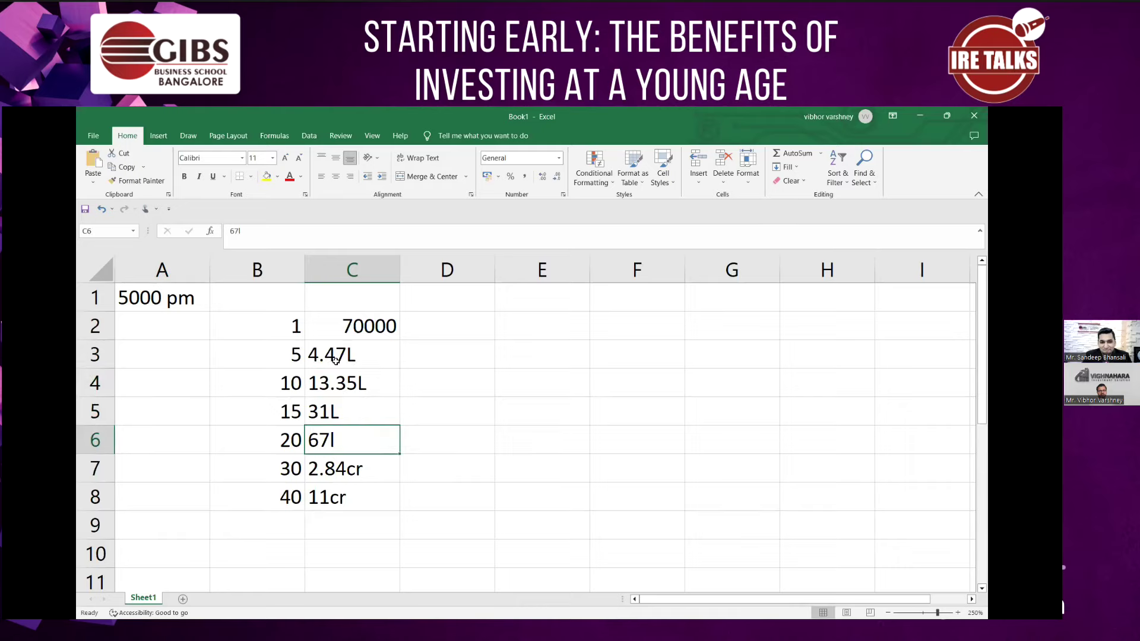
{"action": "key", "text": "Down"}
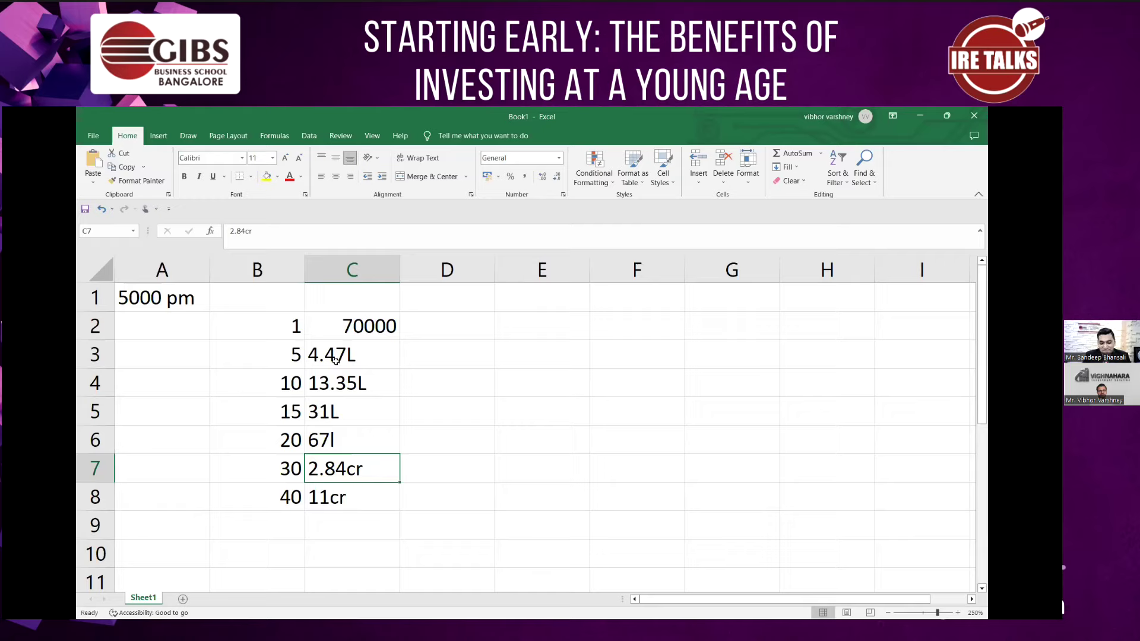
{"action": "key", "text": "Up"}
{"action": "key", "text": "Up"}
{"action": "key", "text": "Up"}
{"action": "key", "text": "Up"}
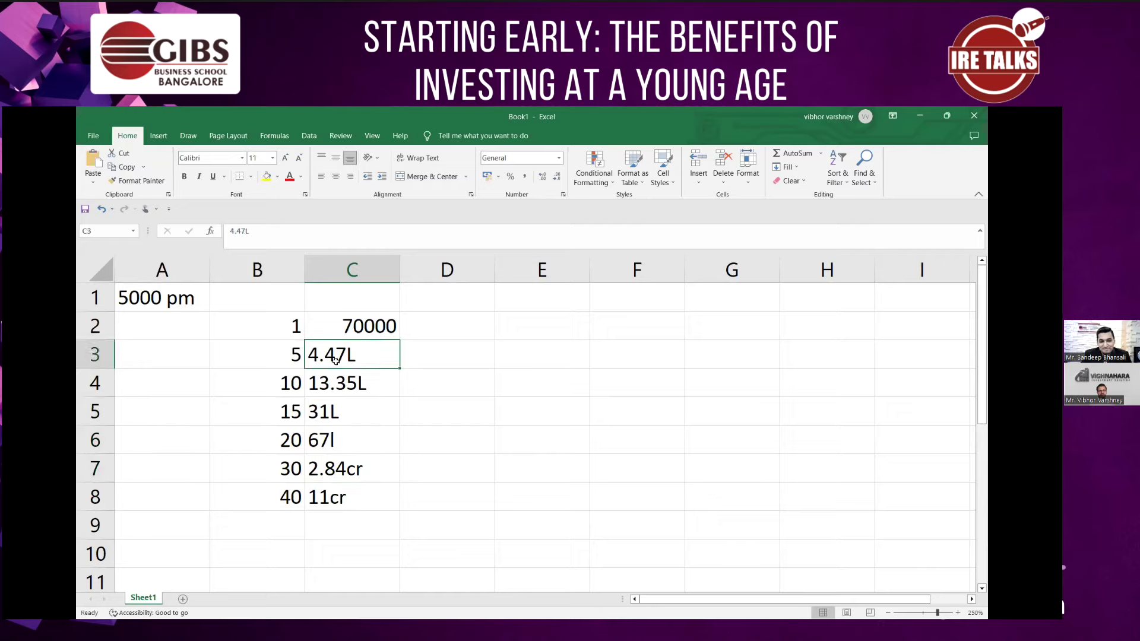
{"action": "key", "text": "Down"}
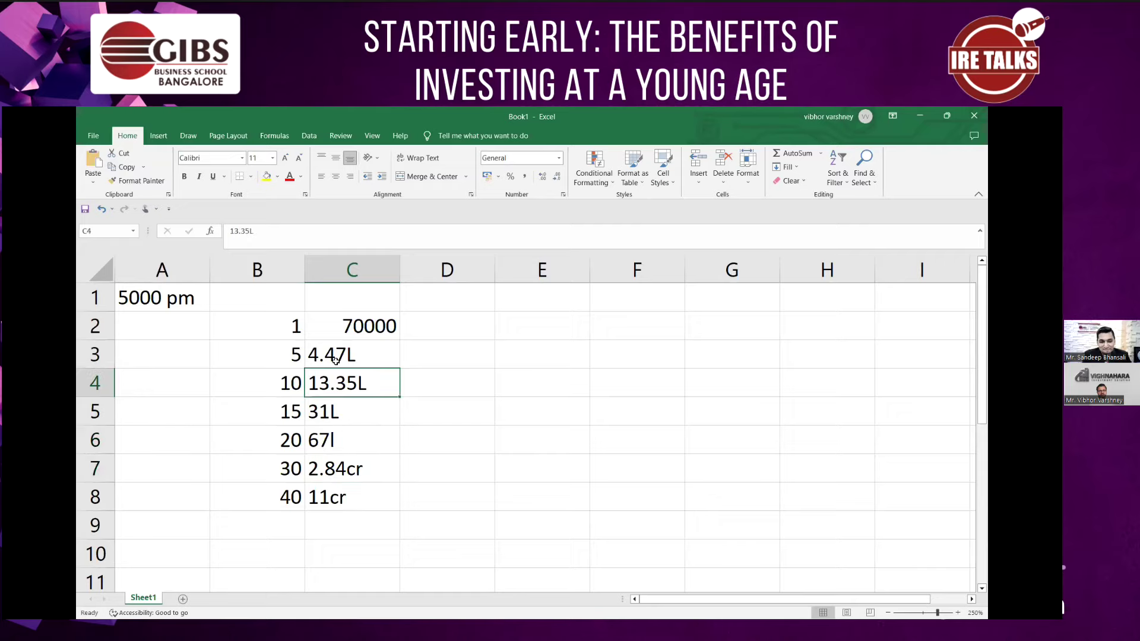